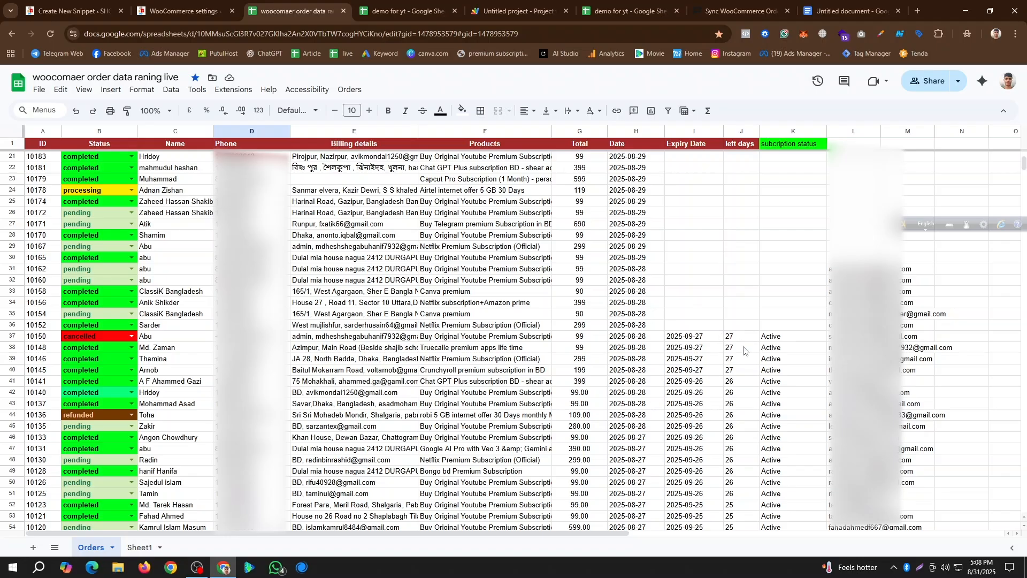
# - Look over the live Orders spreadsheet, the store's home page, the Code Snippets plugin listing, the REST API key form and the demo for yt spreadsheet
pyautogui.scroll(-6, 771, 373)
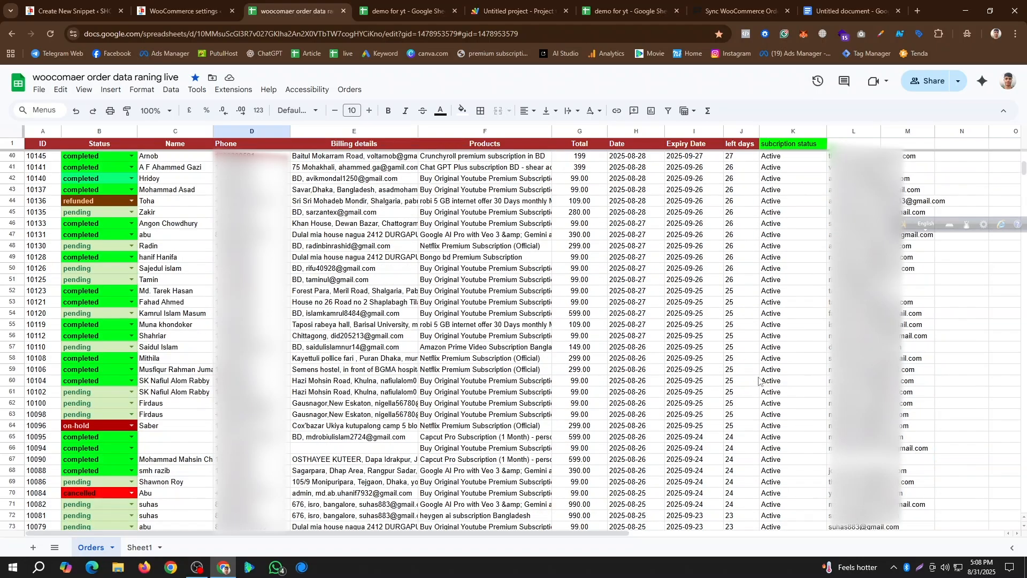
pyautogui.scroll(5, 765, 393)
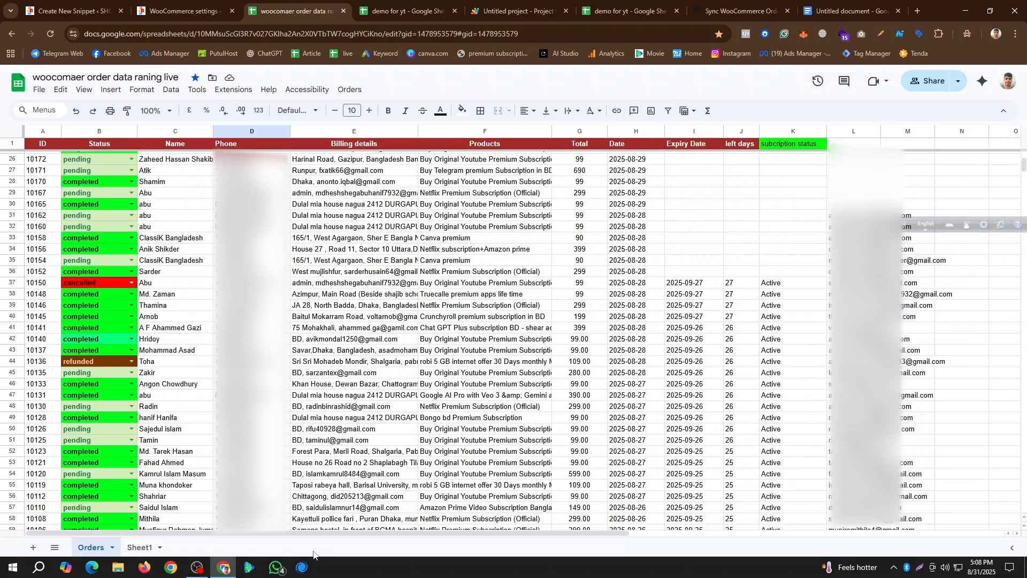
pyautogui.click(140, 548)
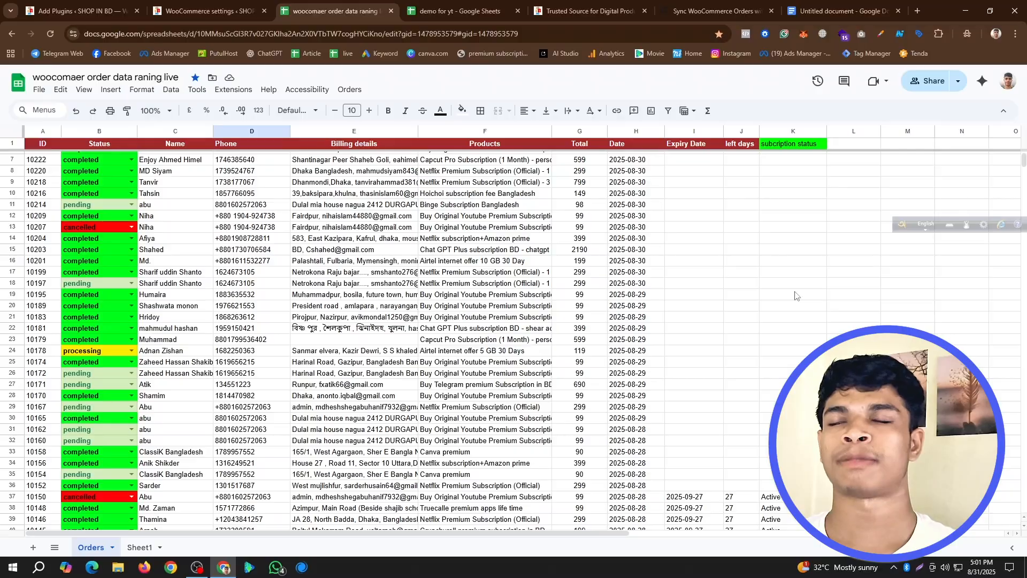
pyautogui.click(589, 11)
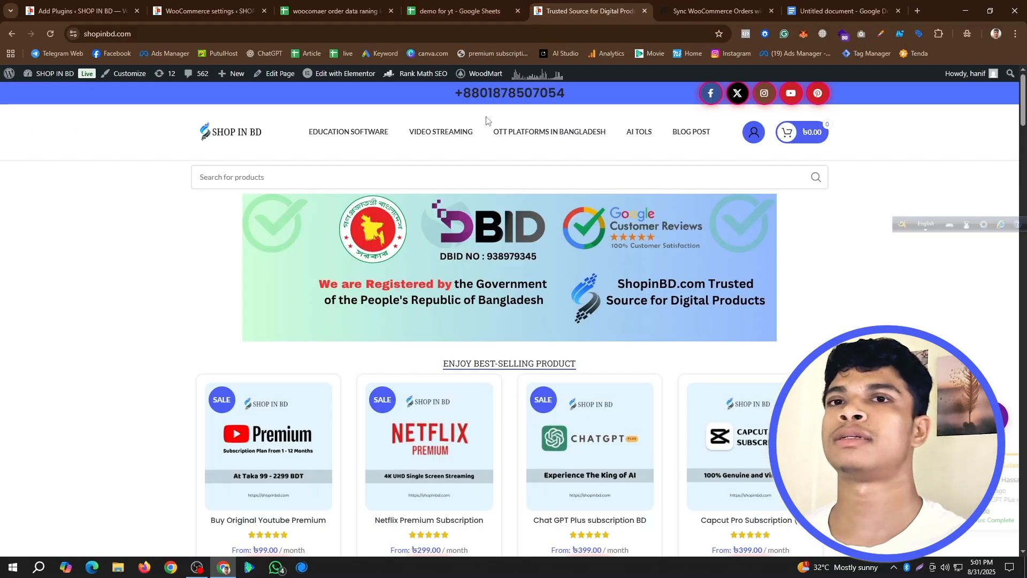
pyautogui.click(70, 5)
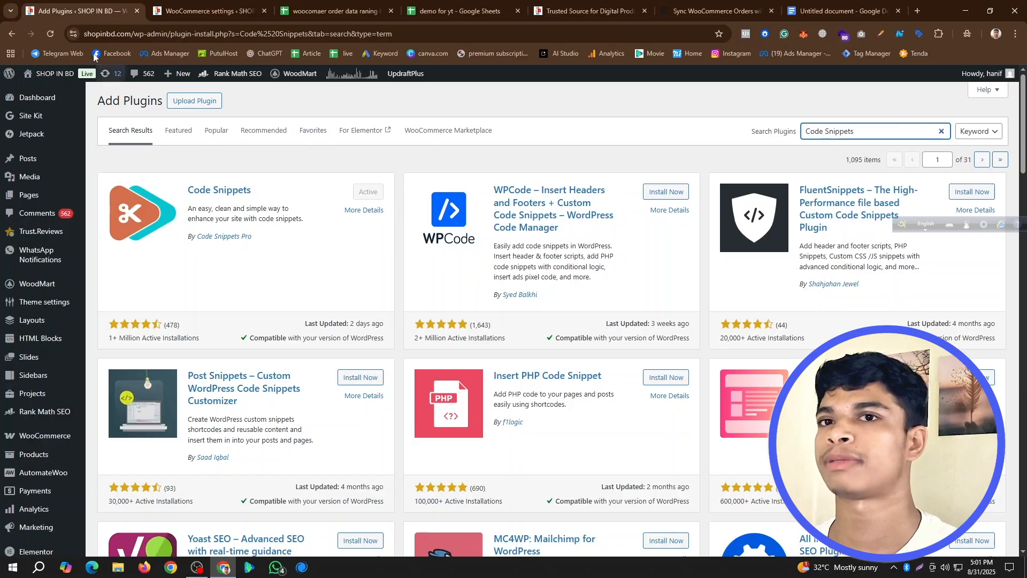
pyautogui.click(236, 4)
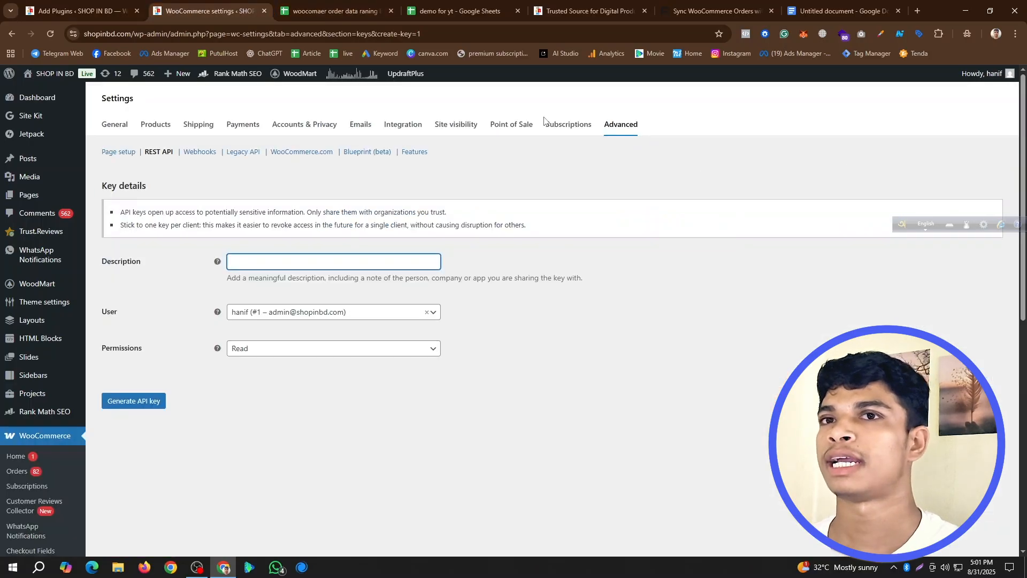
pyautogui.scroll(-5, 37, 433)
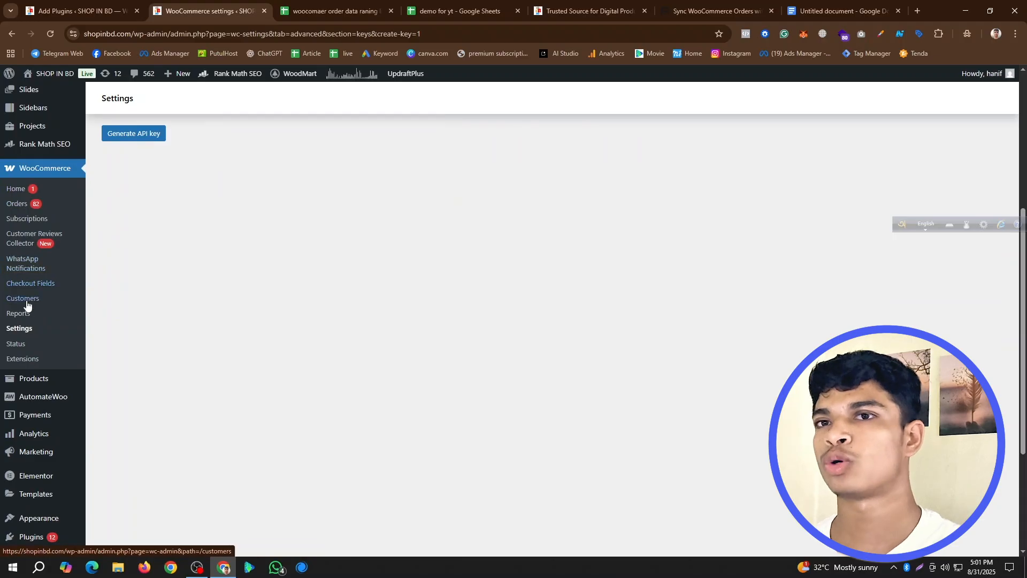
pyautogui.scroll(5, 604, 182)
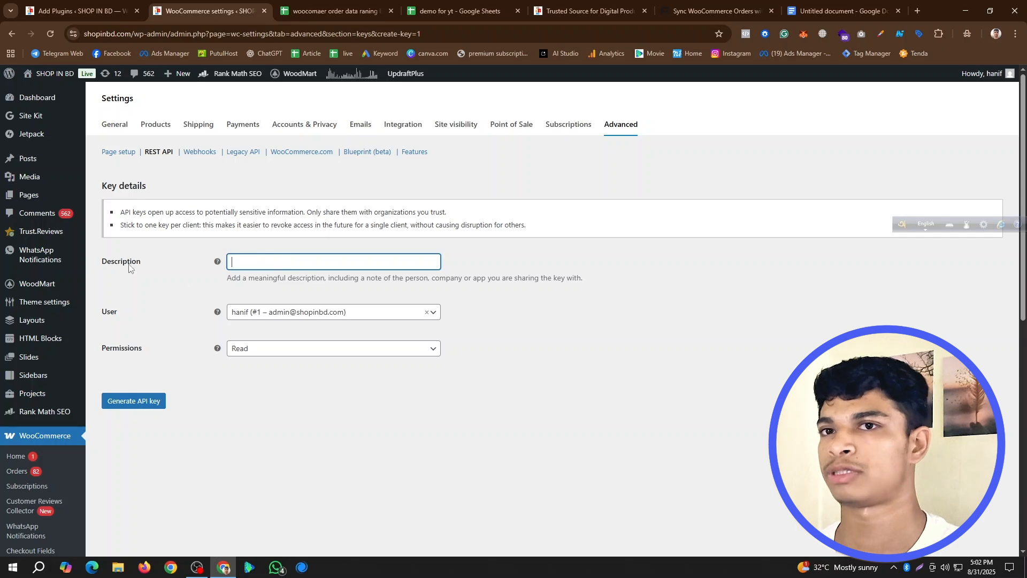
pyautogui.hotkey('ctrl', '4')
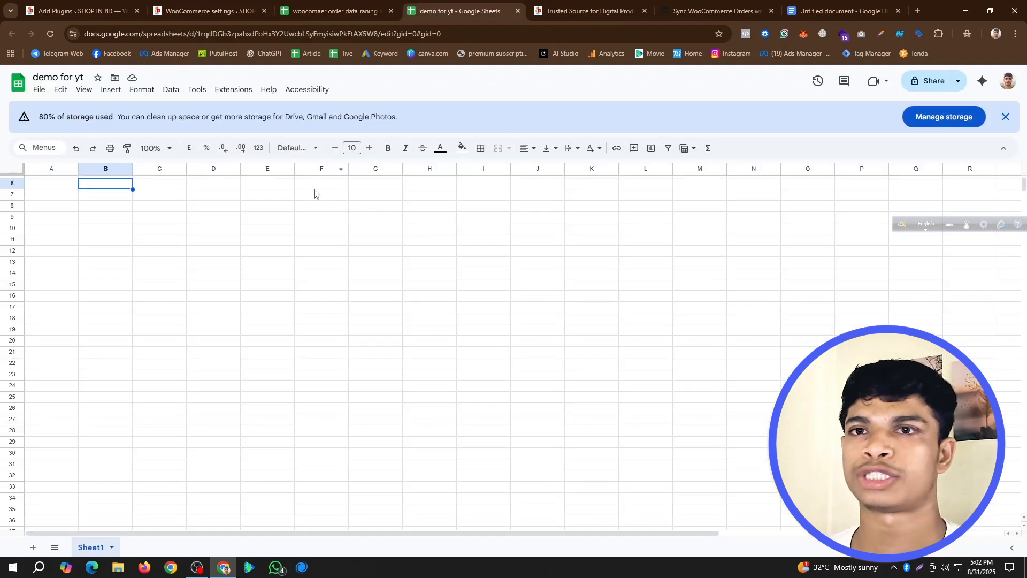
pyautogui.click(77, 11)
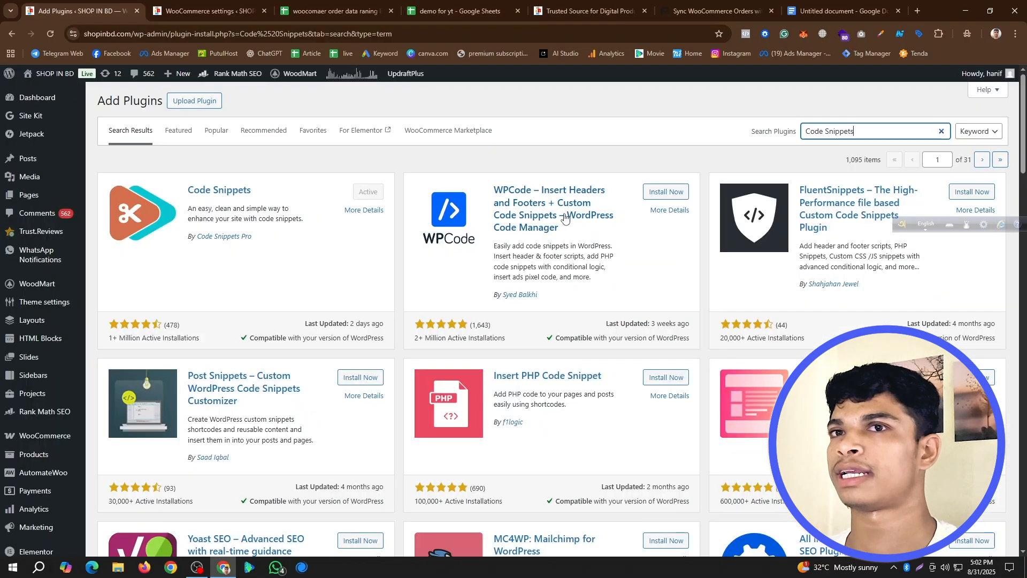
# - Generate a WooCommerce REST API key with the description "demo for yt"
pyautogui.click(213, 5)
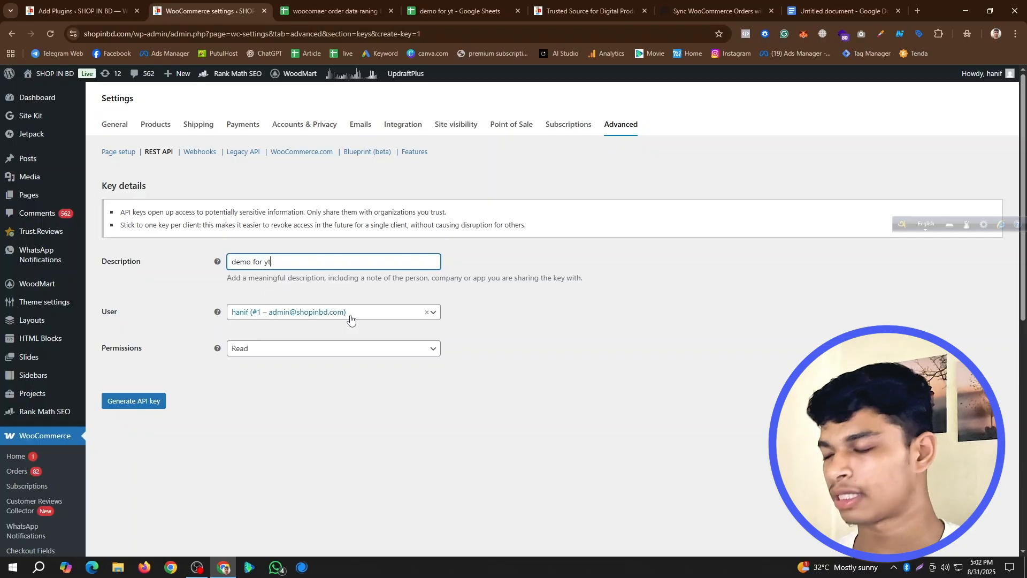
pyautogui.click(144, 403)
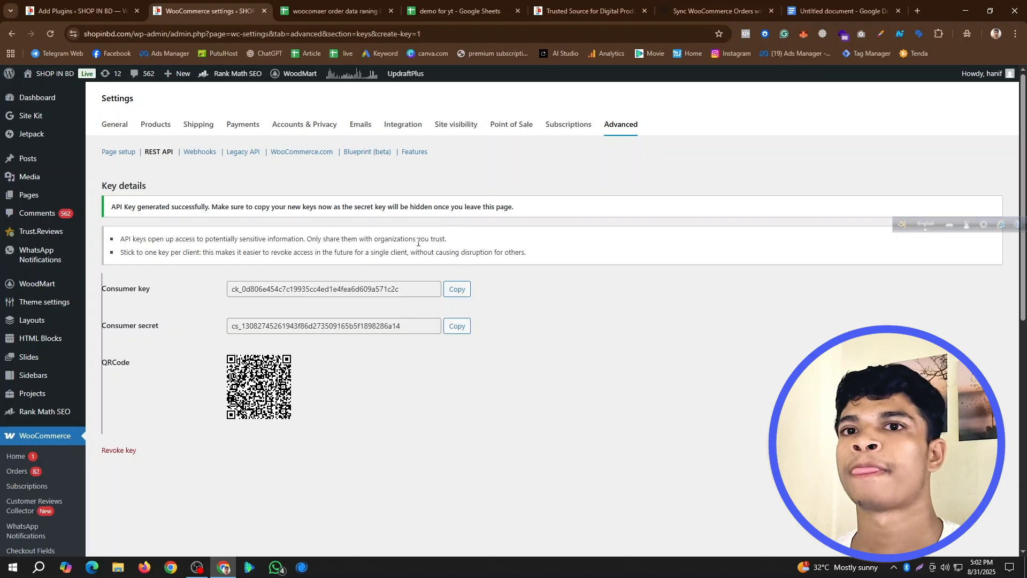
# - Select the whole first script under heading 1 in the untitled Google Docs document for copying
pyautogui.click(837, 10)
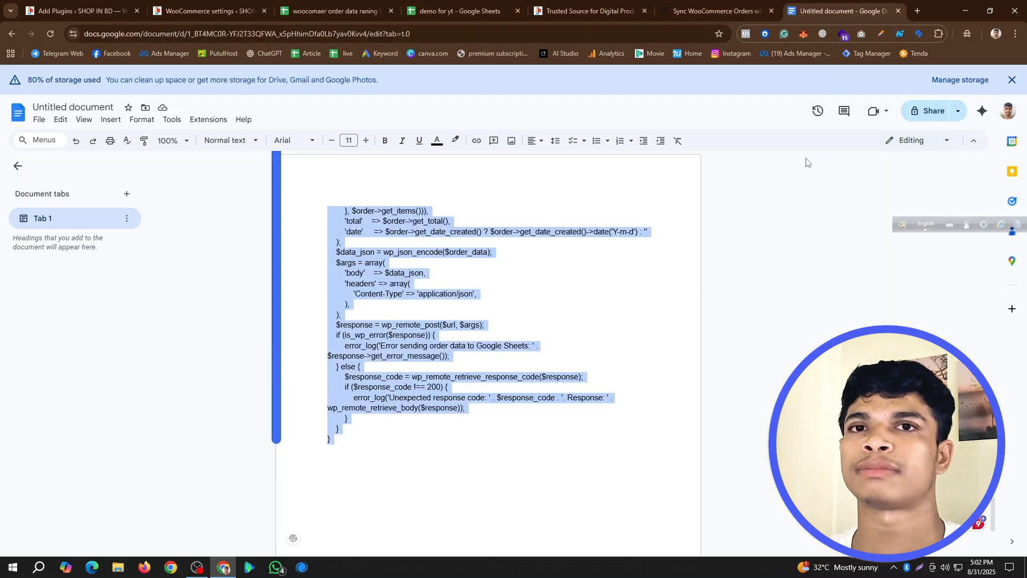
pyautogui.click(530, 296)
pyautogui.scroll(10, 529, 296)
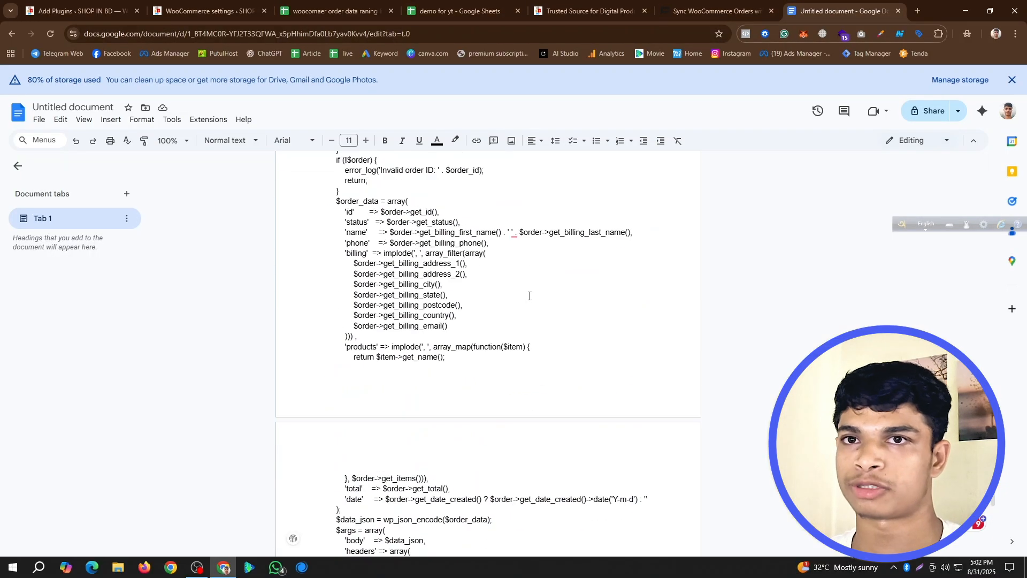
pyautogui.scroll(15, 530, 296)
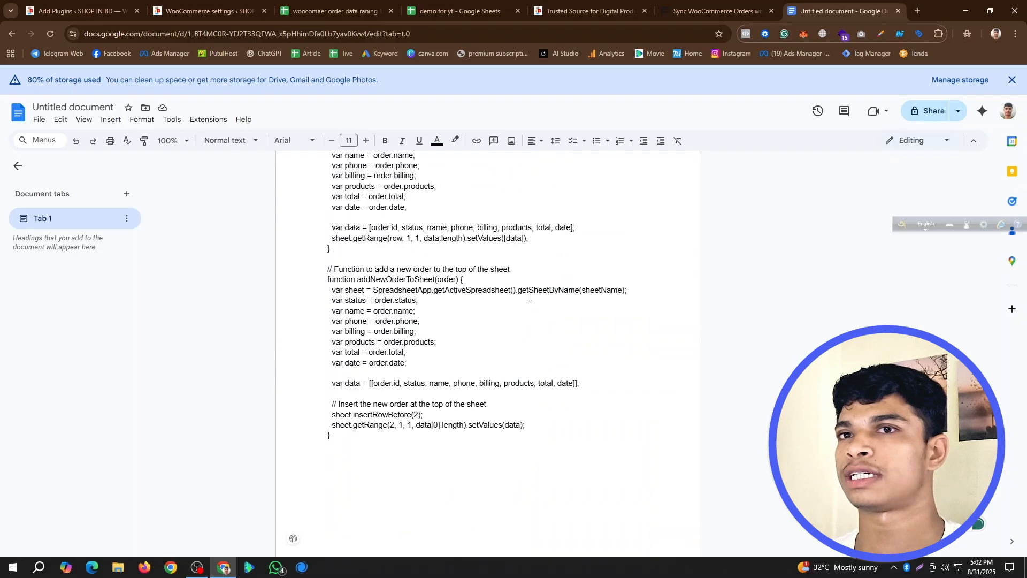
pyautogui.scroll(15, 506, 348)
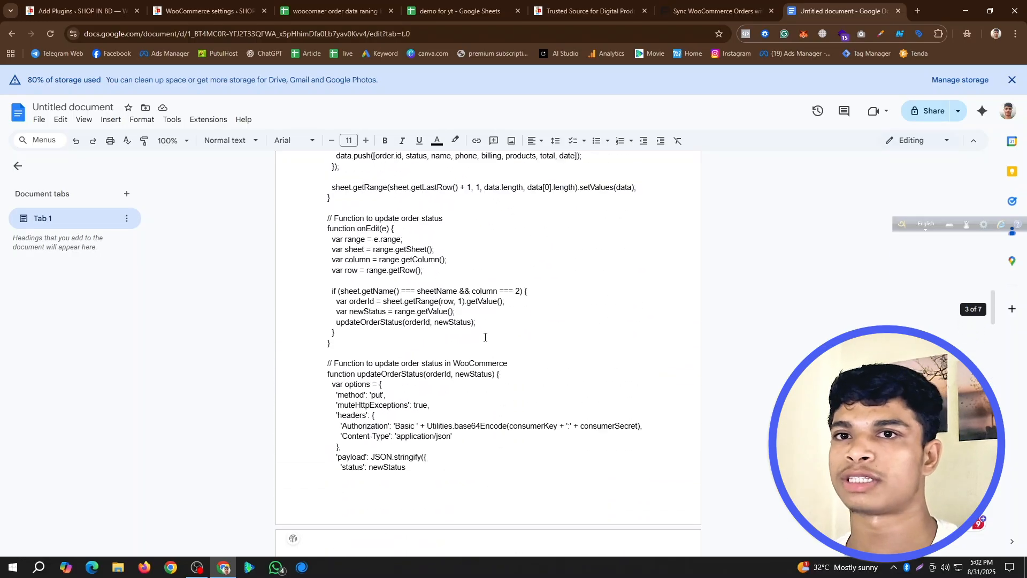
pyautogui.scroll(10, 498, 324)
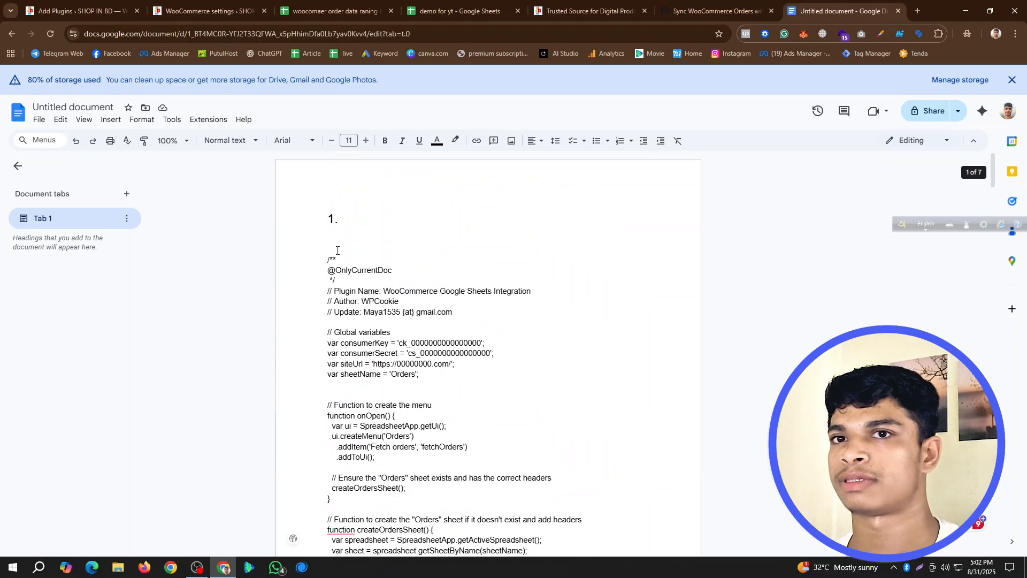
pyautogui.moveTo(338, 321)
pyautogui.mouseDown()
pyautogui.moveTo(386, 567)
pyautogui.moveTo(412, 576)
pyautogui.moveTo(422, 174)
pyautogui.moveTo(346, 157)
pyautogui.moveTo(352, 322)
pyautogui.mouseUp()
pyautogui.rightClick(352, 302)
pyautogui.click(378, 300)
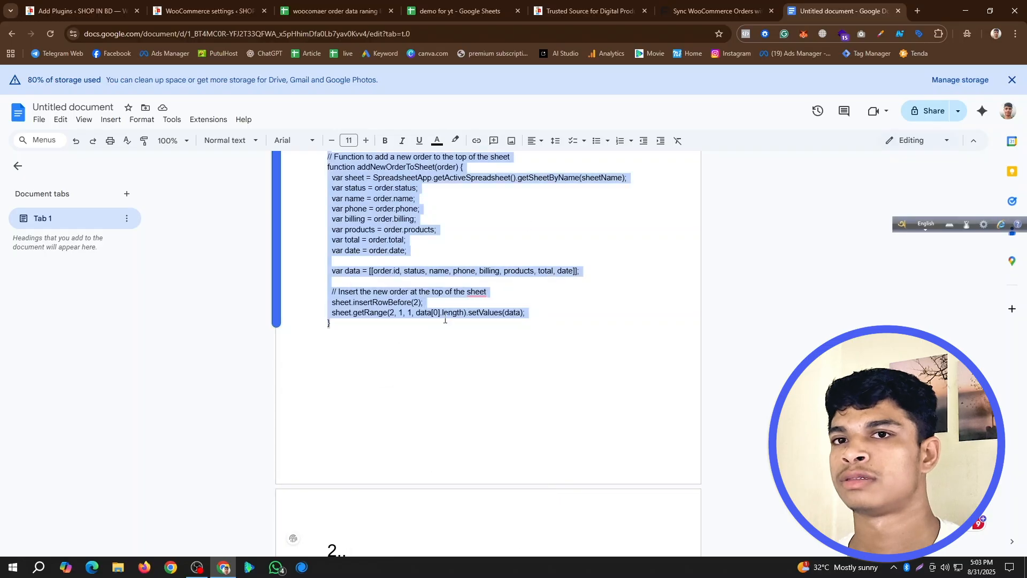
# - Copy the full script from the "Set up Google Apps Script" section of the WooCommerce order sync guide on redpishi.com
pyautogui.click(734, 4)
pyautogui.scroll(10, 610, 234)
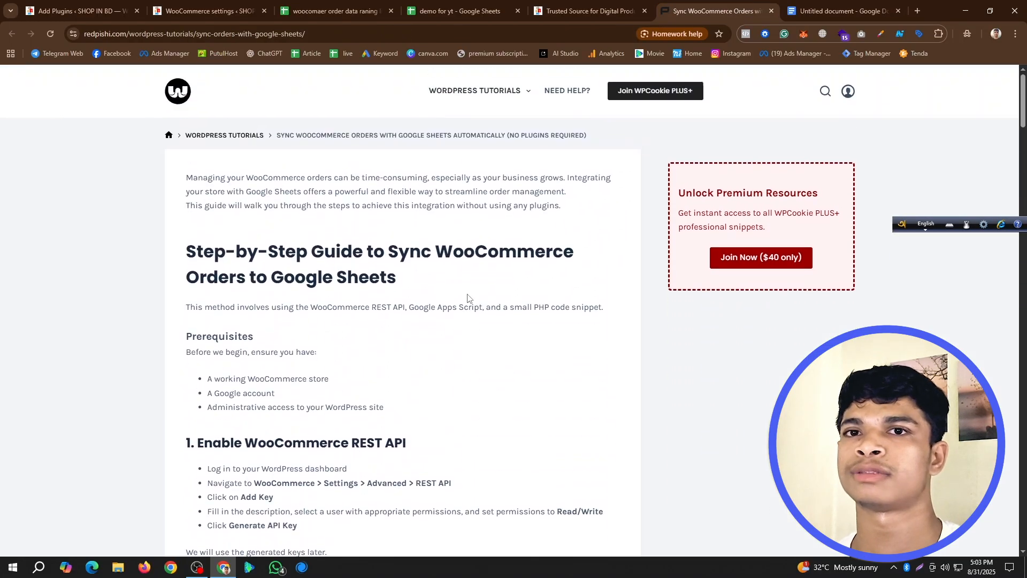
pyautogui.scroll(-20, 471, 297)
pyautogui.scroll(8, 481, 300)
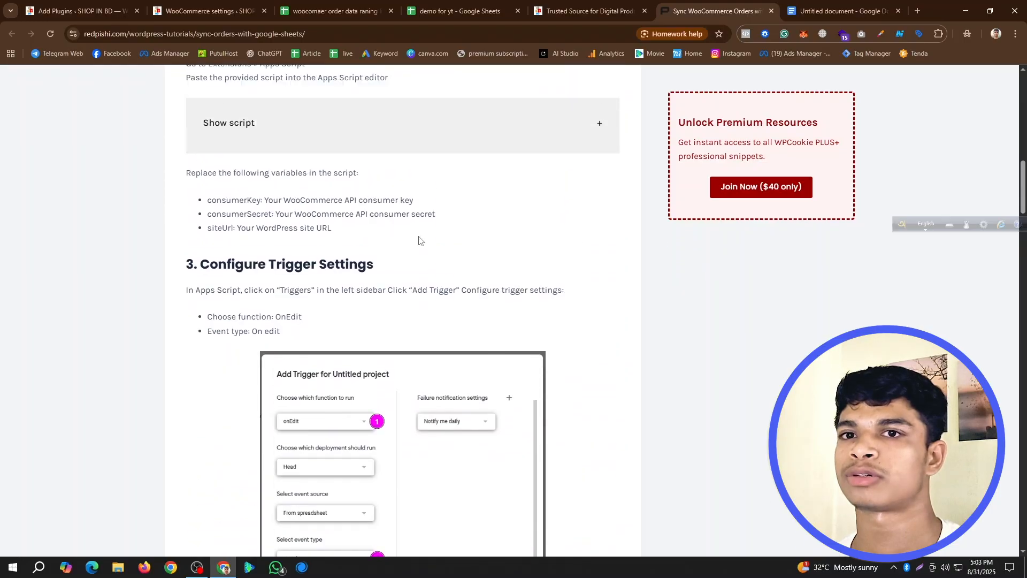
pyautogui.scroll(-2, 496, 323)
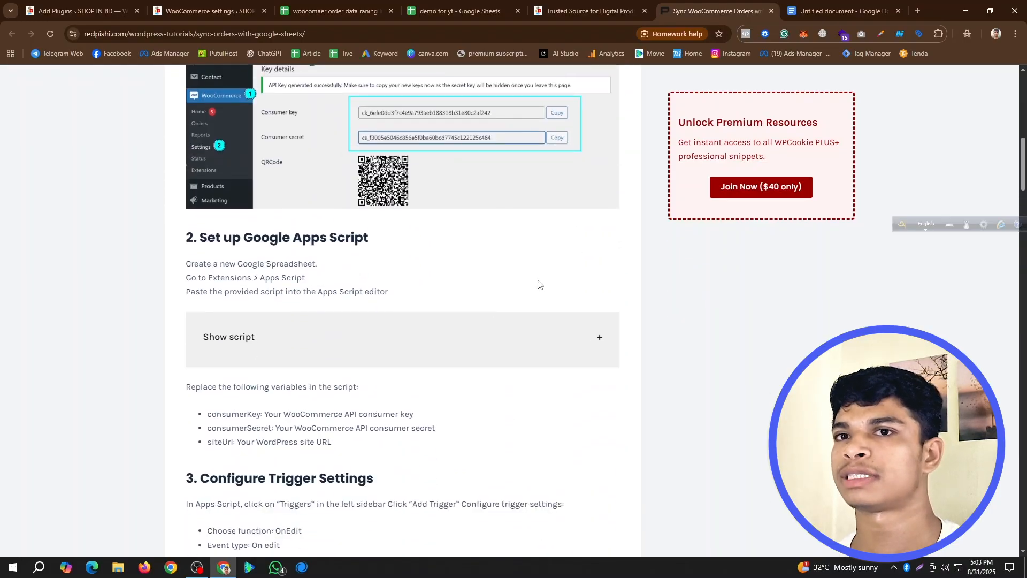
pyautogui.click(597, 338)
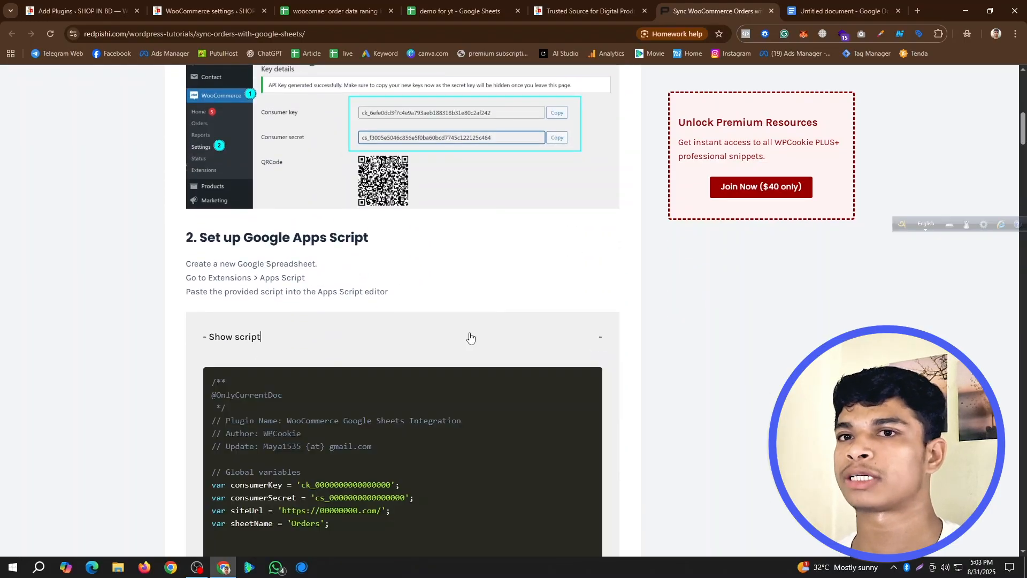
pyautogui.scroll(-2, 471, 339)
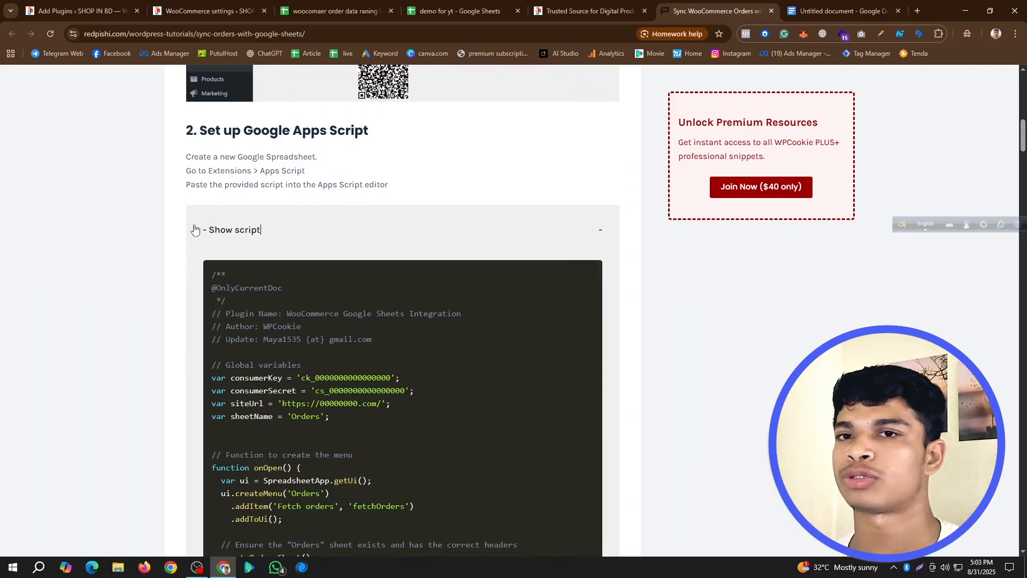
pyautogui.click(598, 224)
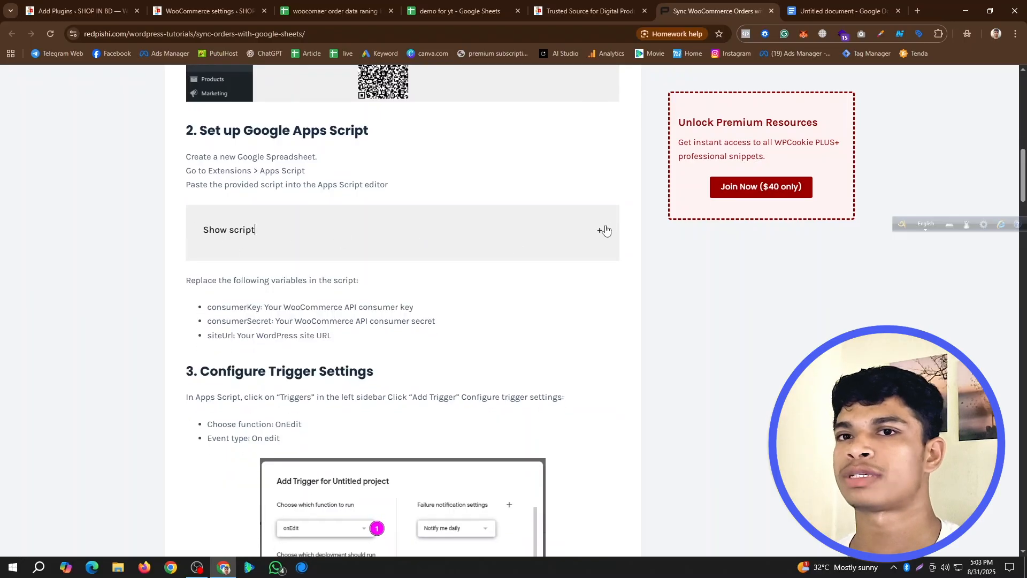
pyautogui.click(603, 229)
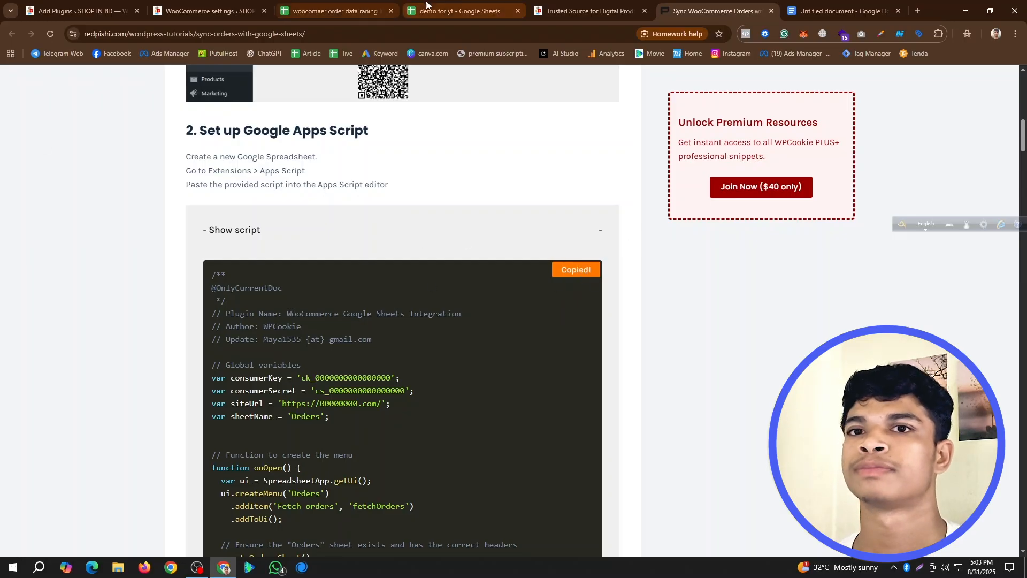
# - Replace the default function in the demo for yt spreadsheet's Apps Script project with the copied script and save the project
pyautogui.click(445, 4)
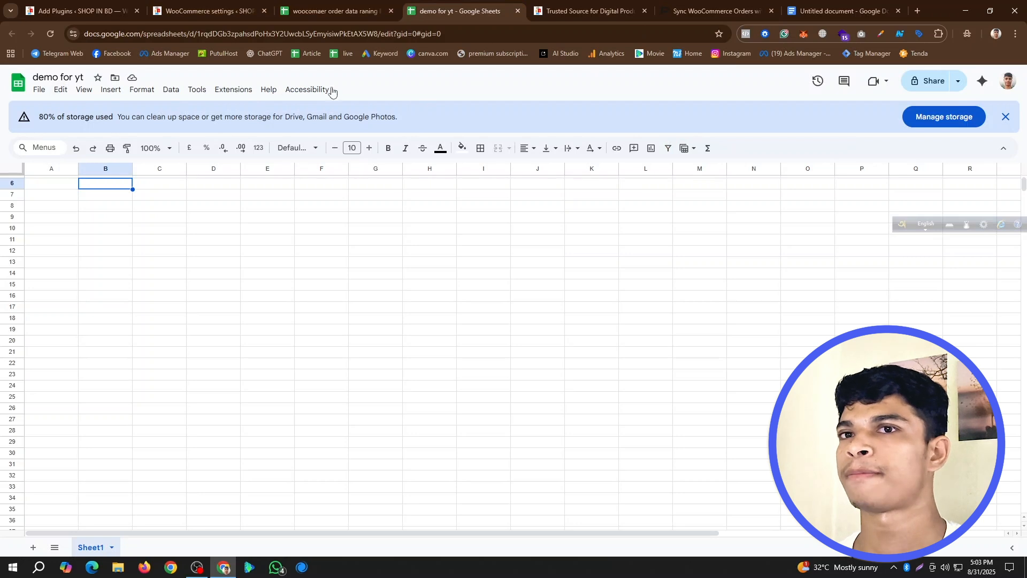
pyautogui.click(232, 90)
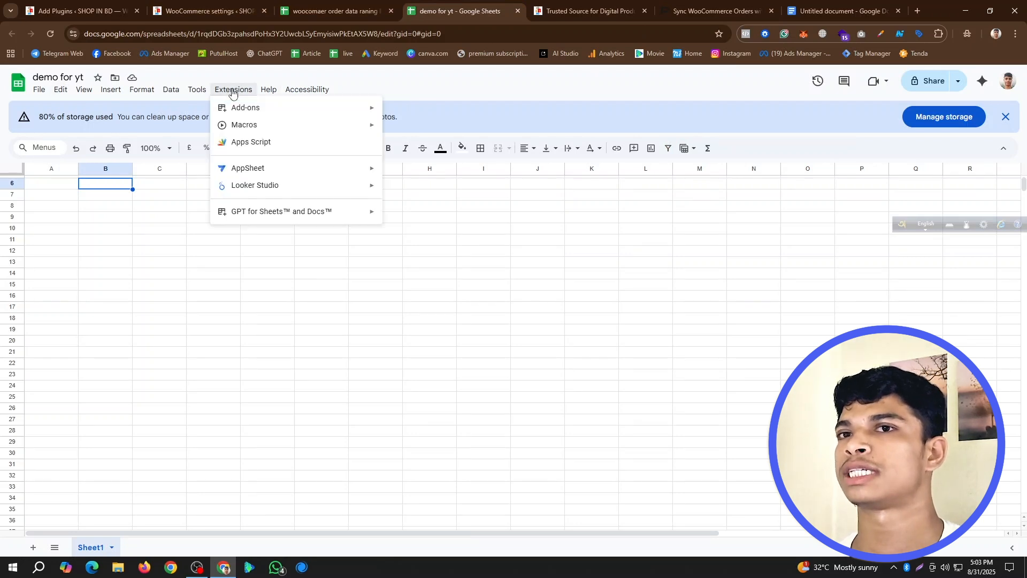
pyautogui.click(287, 143)
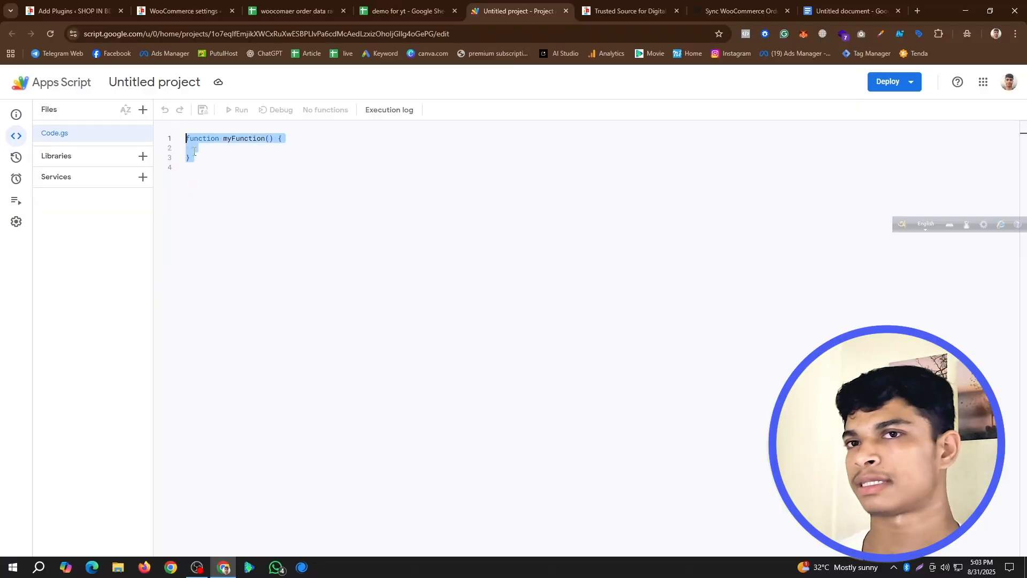
pyautogui.hotkey('ctrl', 'v')
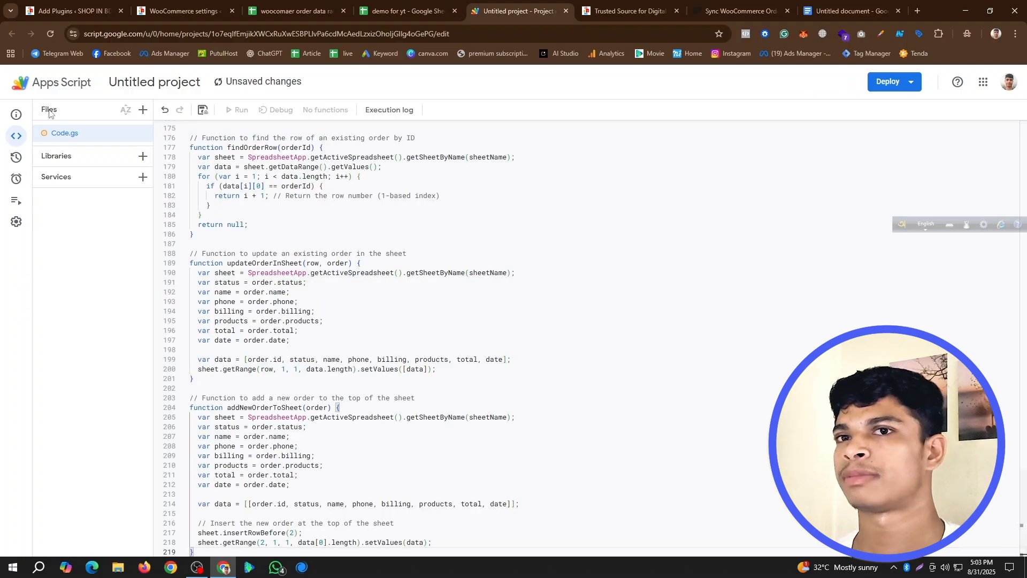
pyautogui.click(203, 110)
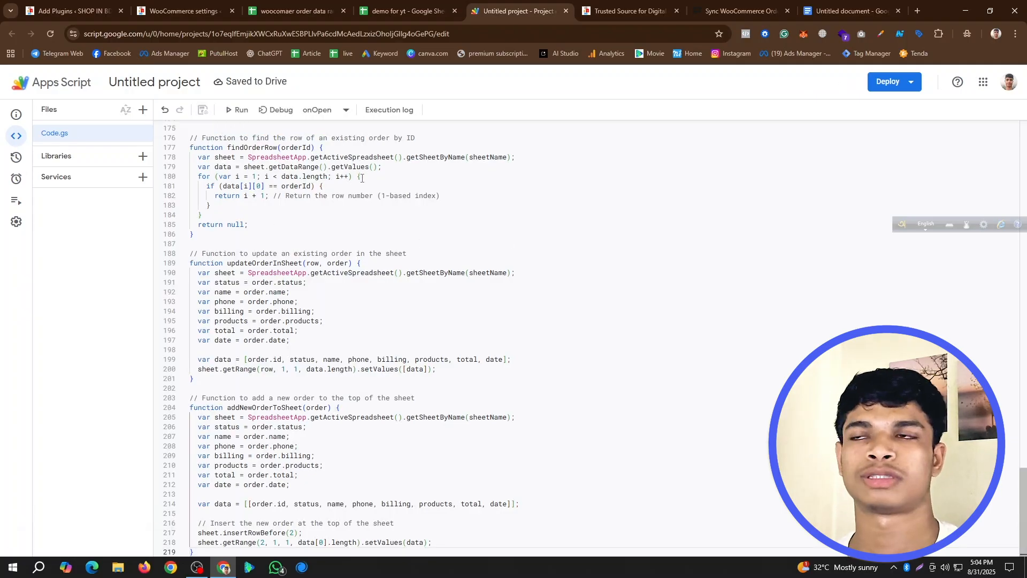
# - Copy the generated WooCommerce consumer key and paste it over the placeholder value of the consumerKey variable in Code.gs
pyautogui.click(165, 5)
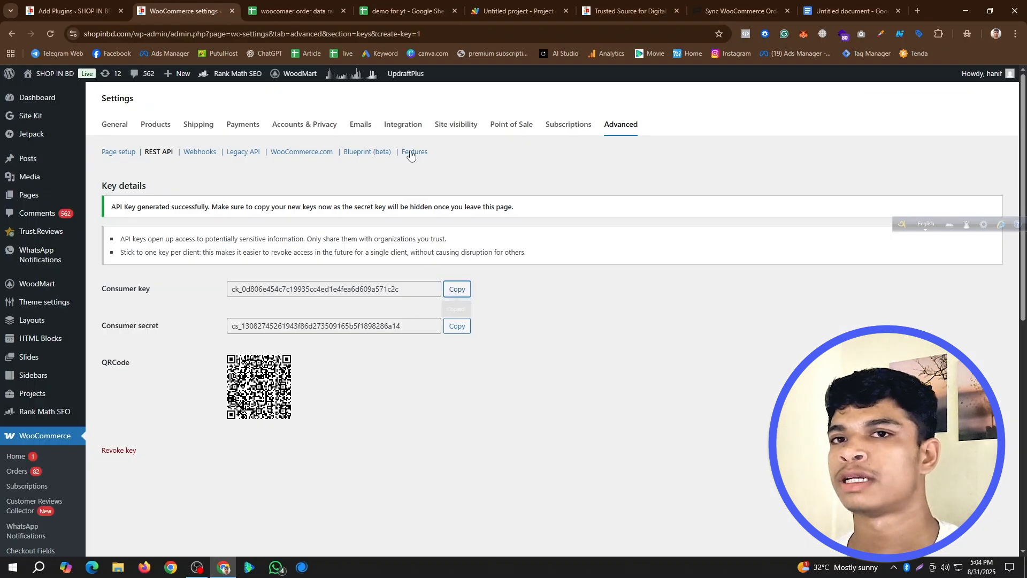
pyautogui.click(457, 290)
pyautogui.click(517, 10)
pyautogui.scroll(14, 341, 214)
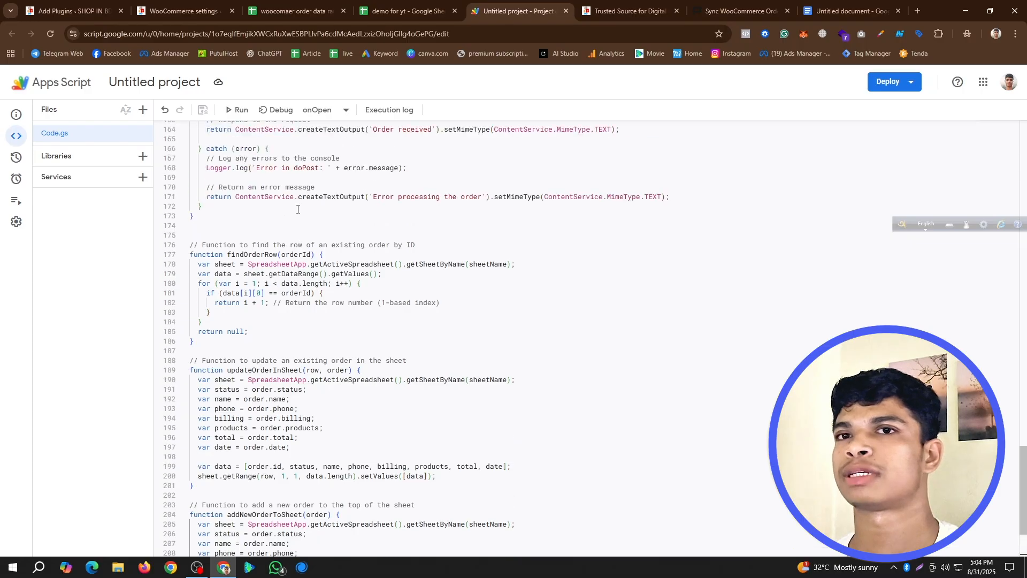
pyautogui.scroll(18, 294, 209)
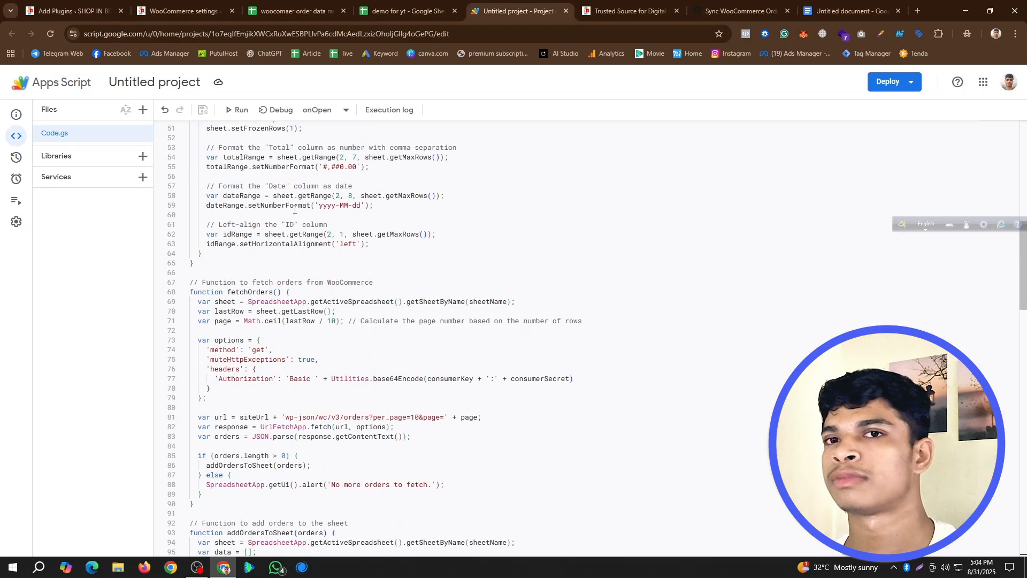
pyautogui.doubleClick(270, 216)
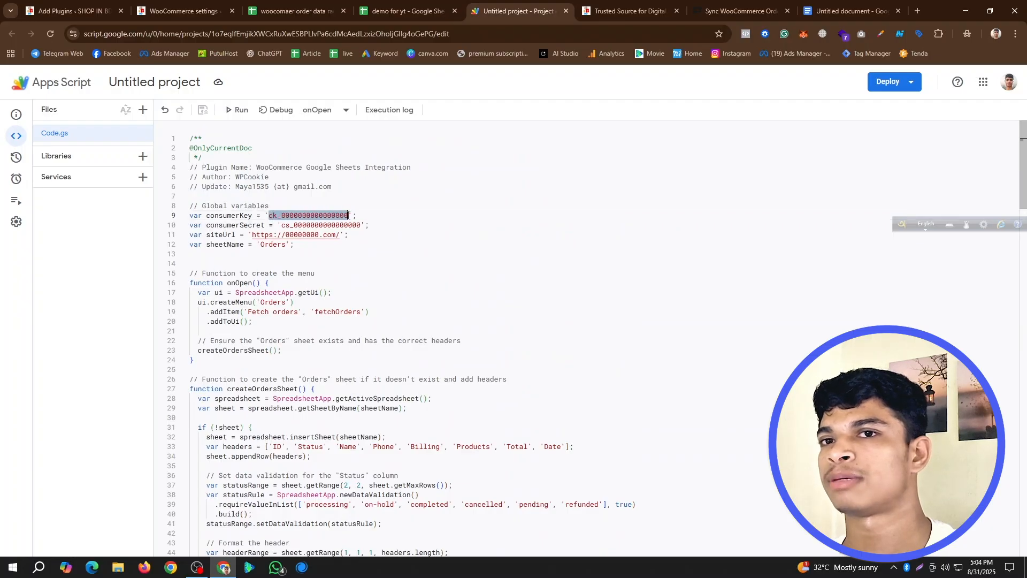
pyautogui.hotkey('ctrl', 'v')
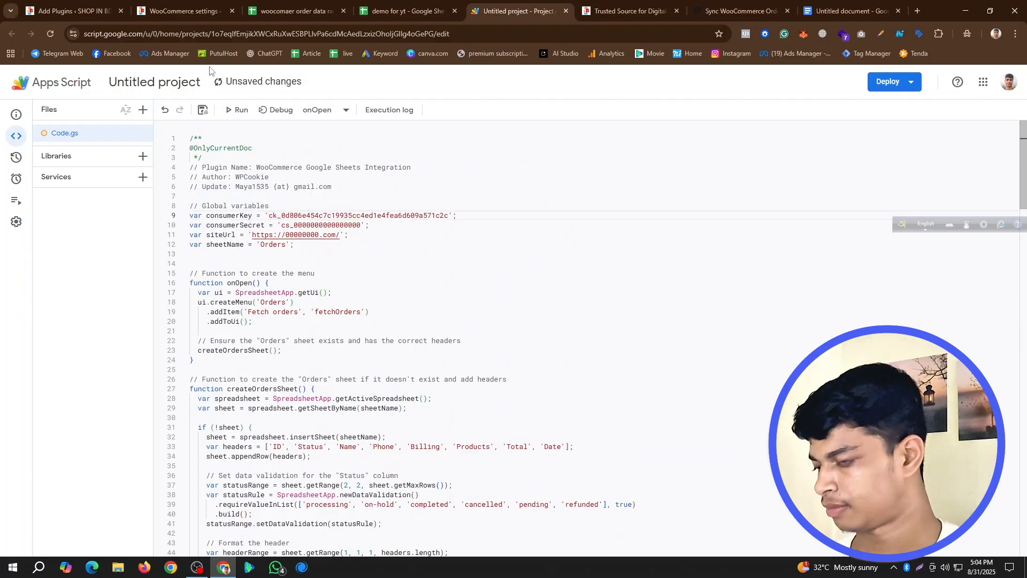
# - Copy the generated WooCommerce consumer secret and paste it over the placeholder value of the consumerSecret variable in Code.gs
pyautogui.click(182, 11)
pyautogui.click(457, 289)
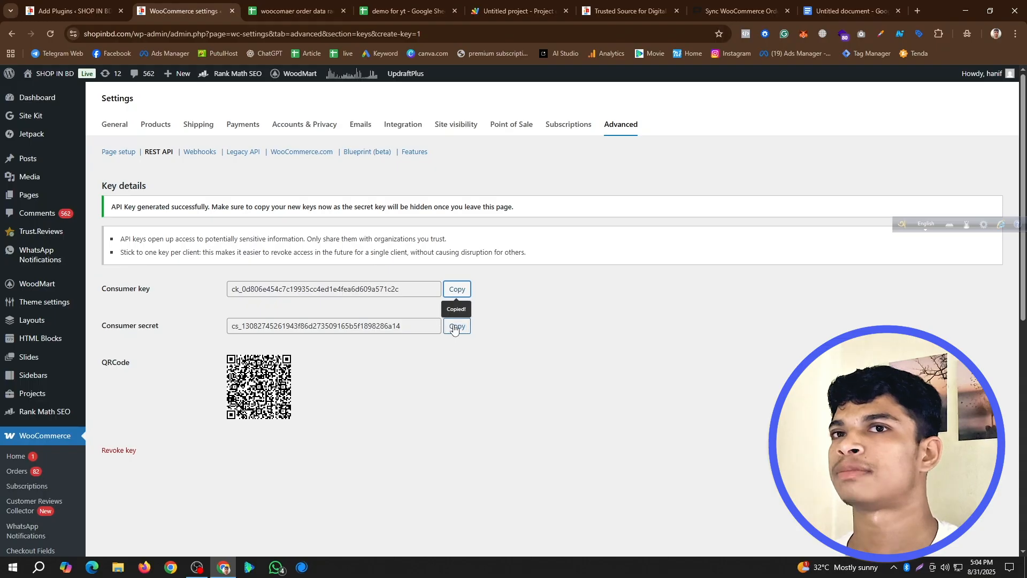
pyautogui.click(454, 327)
pyautogui.click(516, 11)
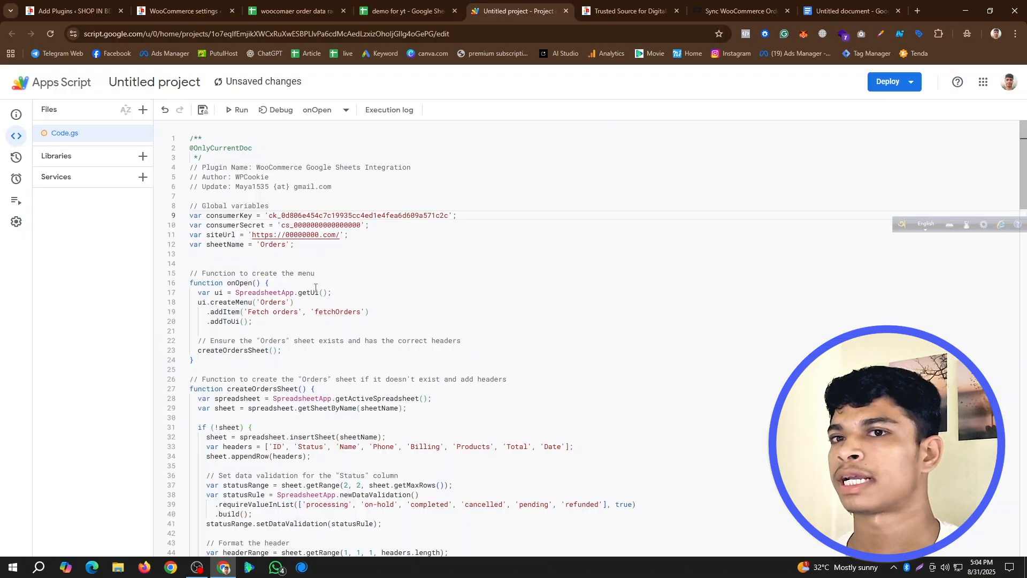
pyautogui.moveTo(282, 225); pyautogui.dragTo(365, 228)
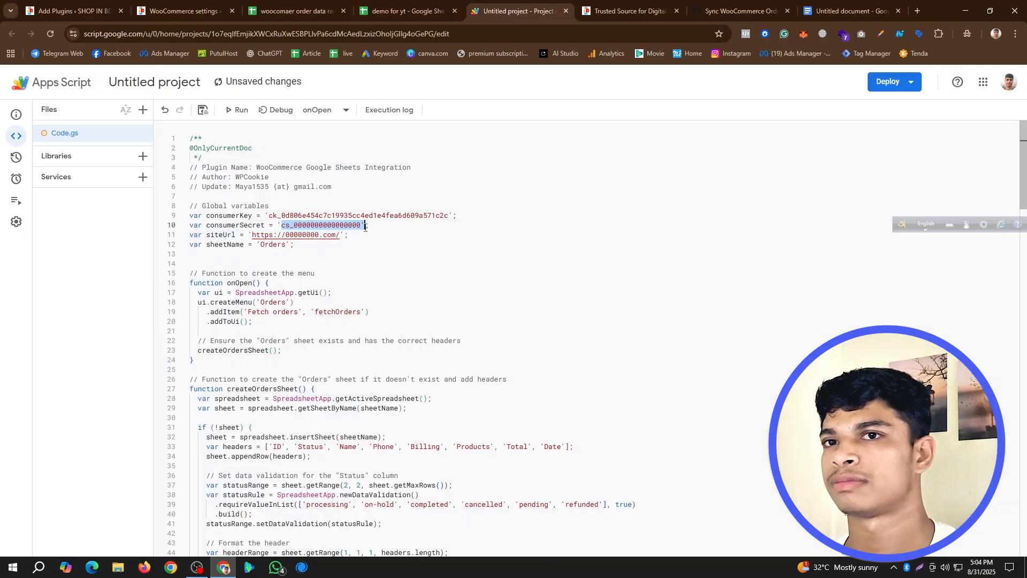
pyautogui.hotkey('ctrl', 'v')
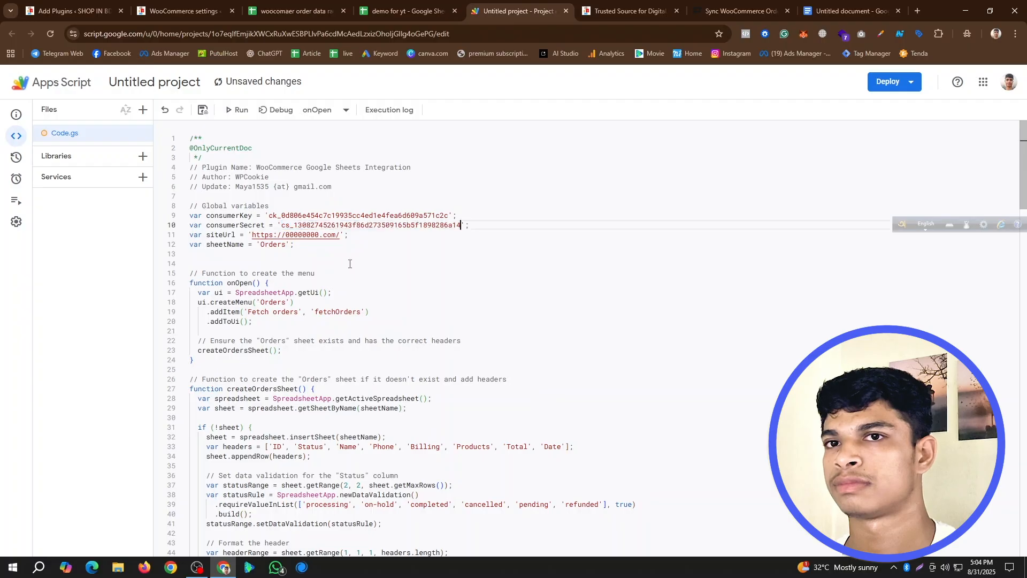
pyautogui.click(155, 11)
pyautogui.moveTo(132, 34); pyautogui.dragTo(59, 40)
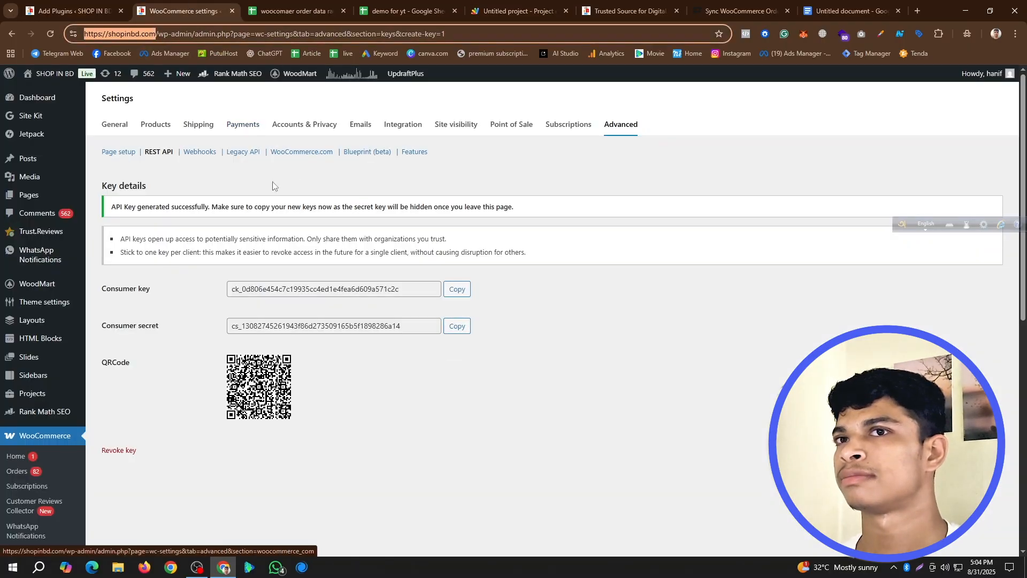
pyautogui.click(513, 10)
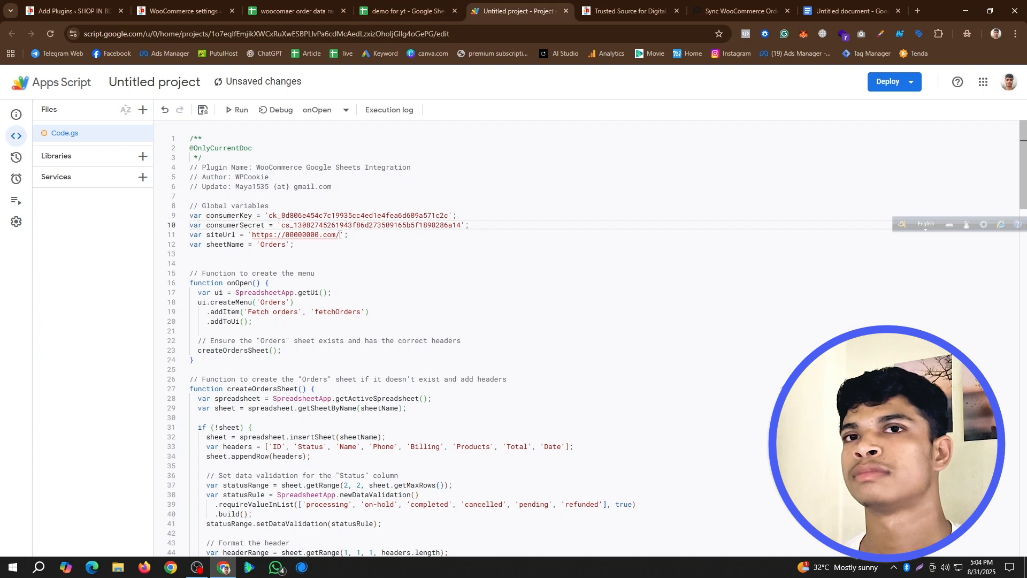
pyautogui.moveTo(339, 236); pyautogui.dragTo(284, 236)
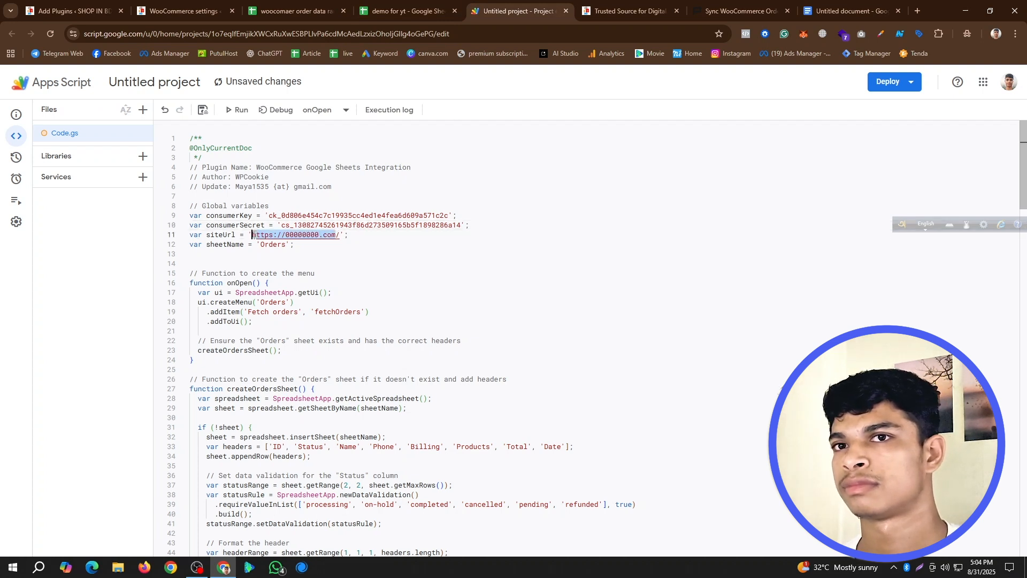
pyautogui.hotkey('ctrl', 'v')
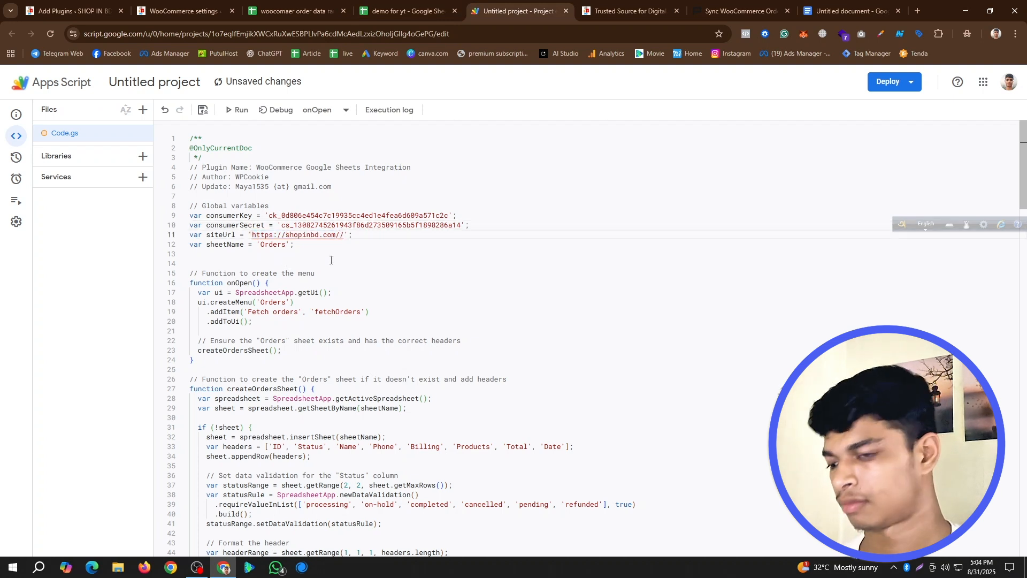
pyautogui.click(204, 111)
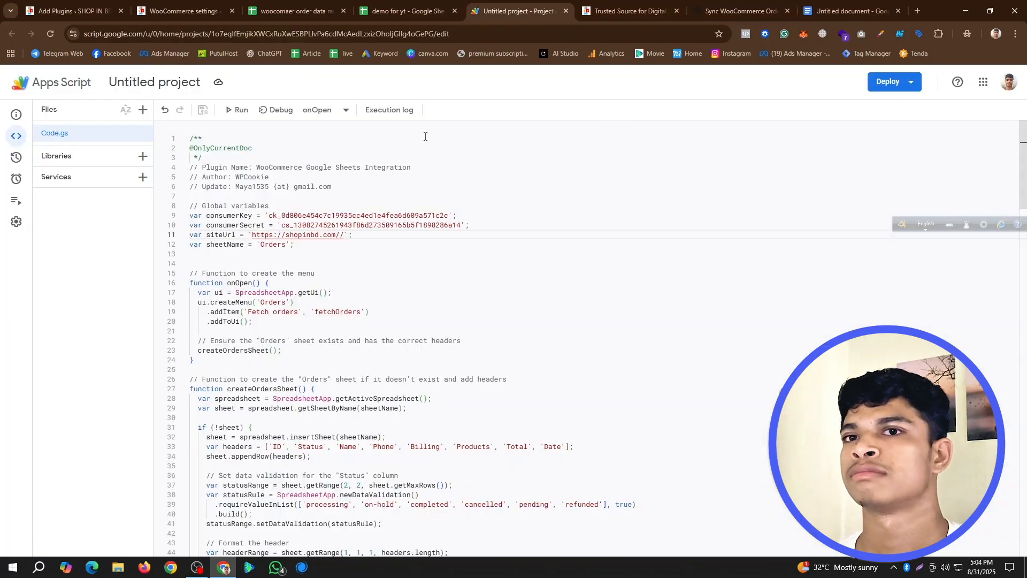
# - Following the guide's trigger section, set up a new trigger for the Apps Script project with function onEdit and event type On edit
pyautogui.click(629, 11)
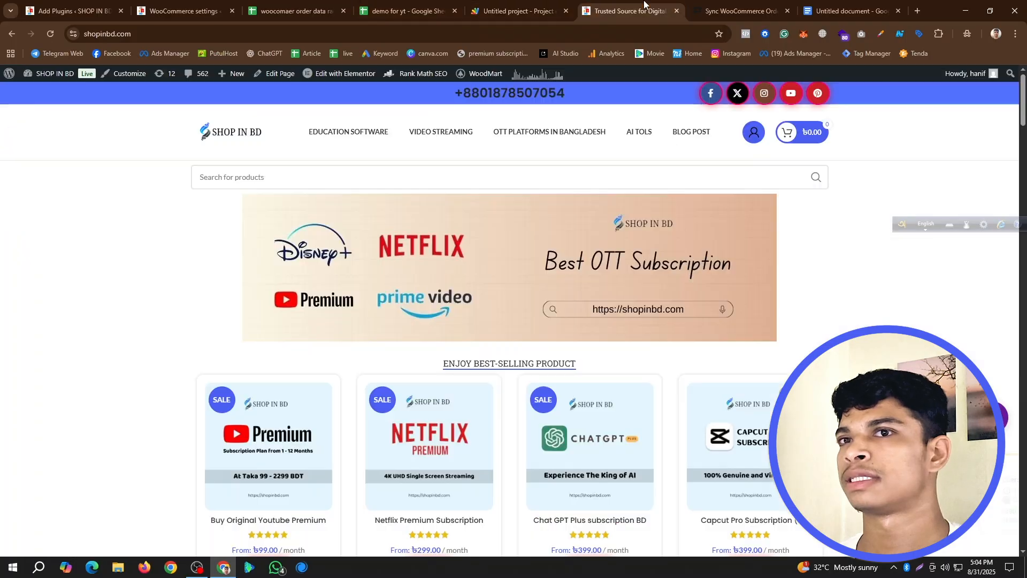
pyautogui.click(736, 10)
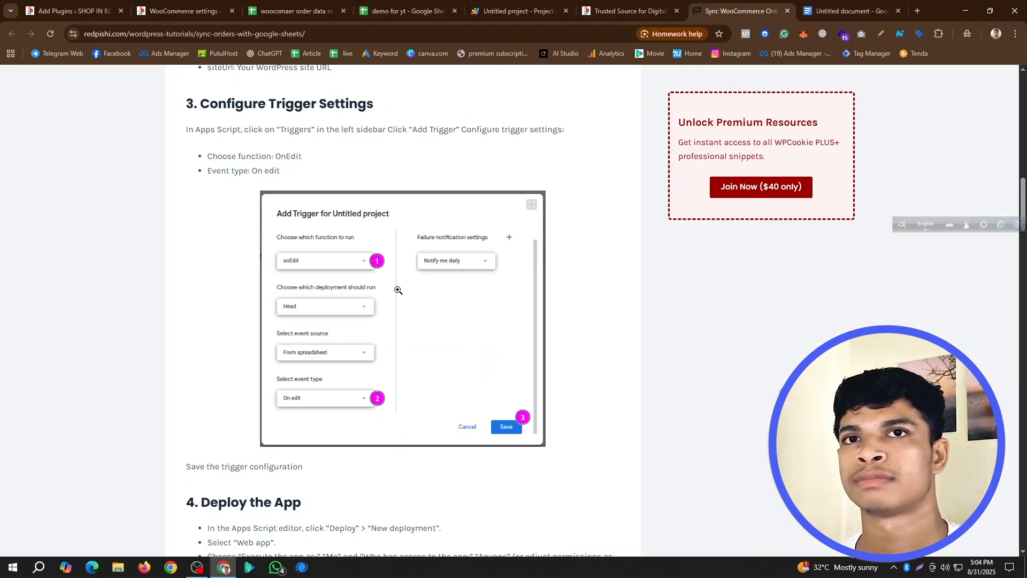
pyautogui.scroll(2, 398, 290)
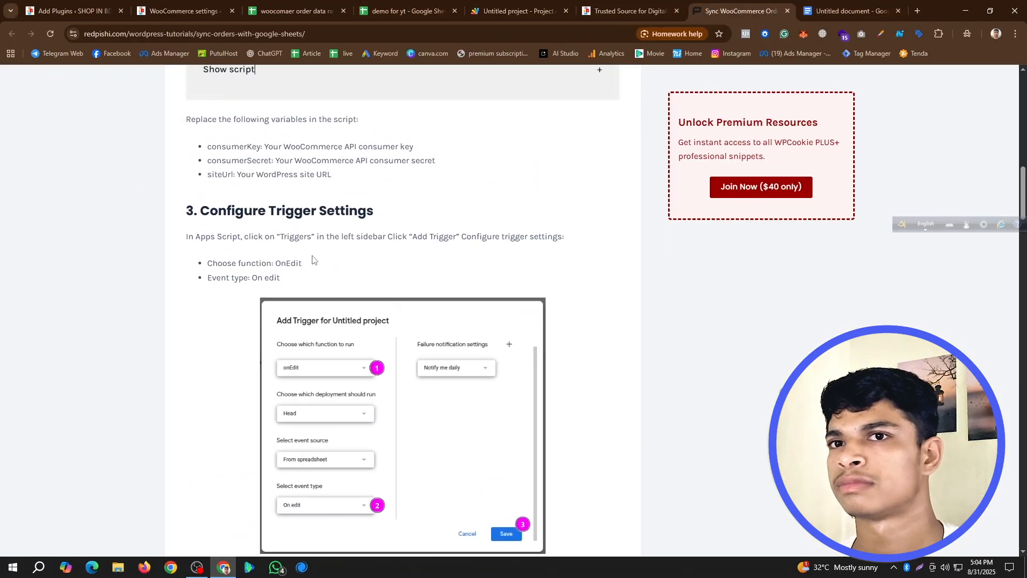
pyautogui.click(517, 11)
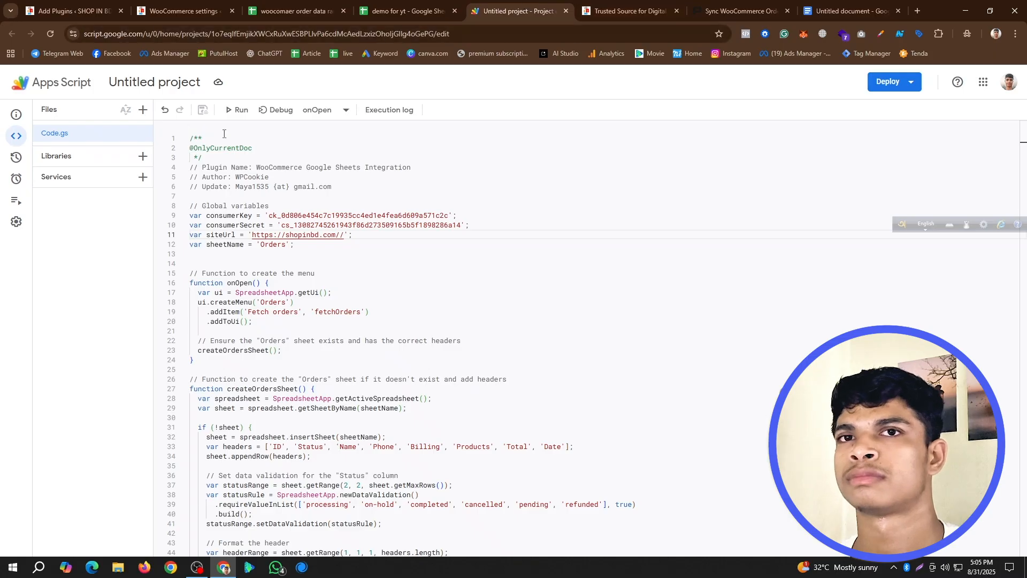
pyautogui.click(16, 179)
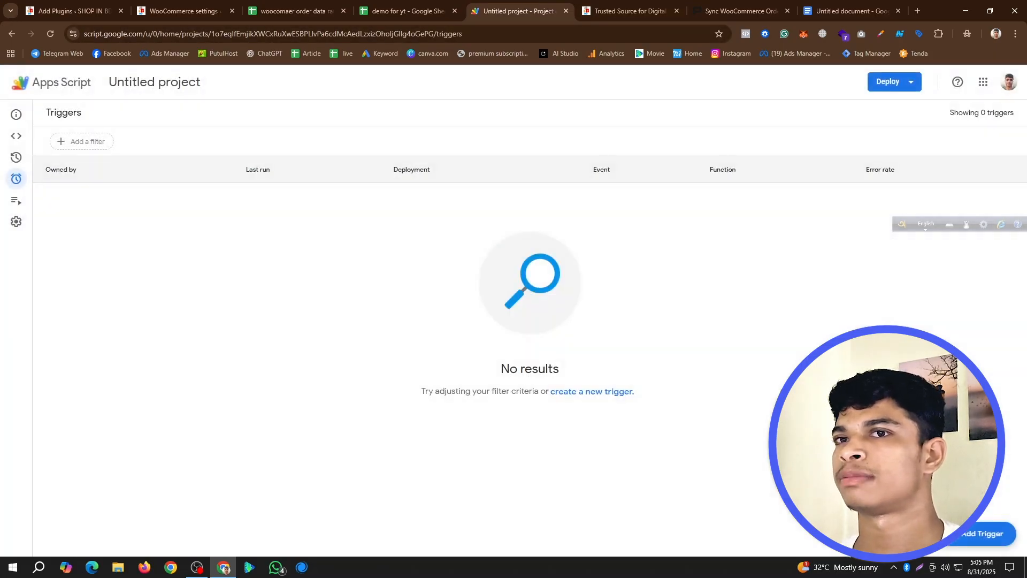
pyautogui.click(976, 536)
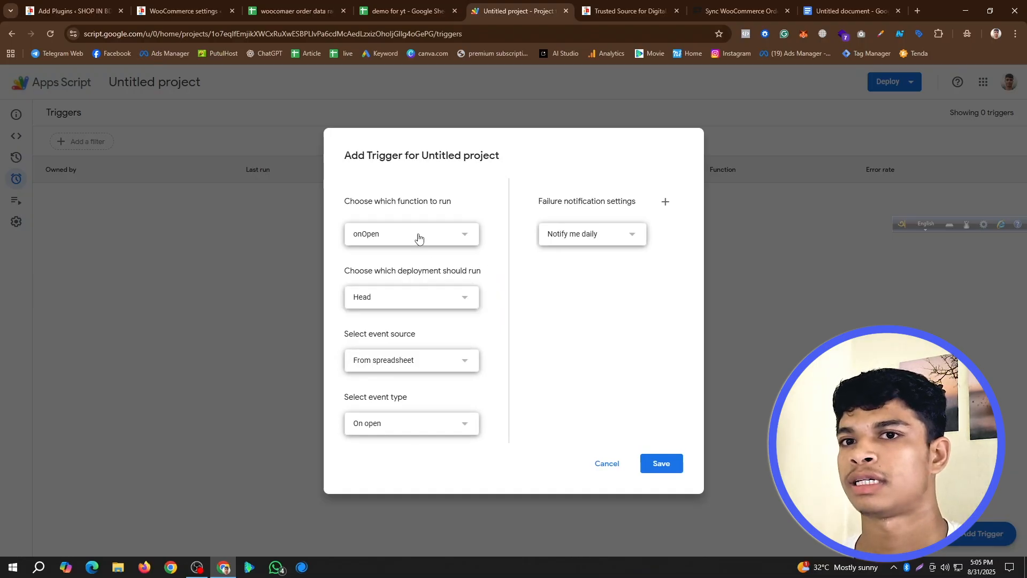
pyautogui.click(418, 238)
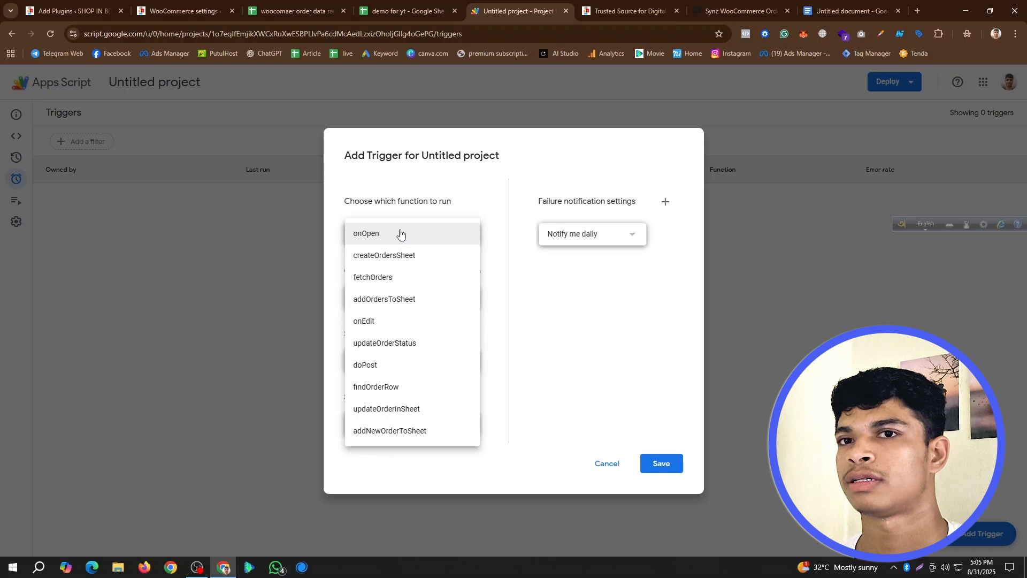
pyautogui.click(381, 321)
pyautogui.click(401, 433)
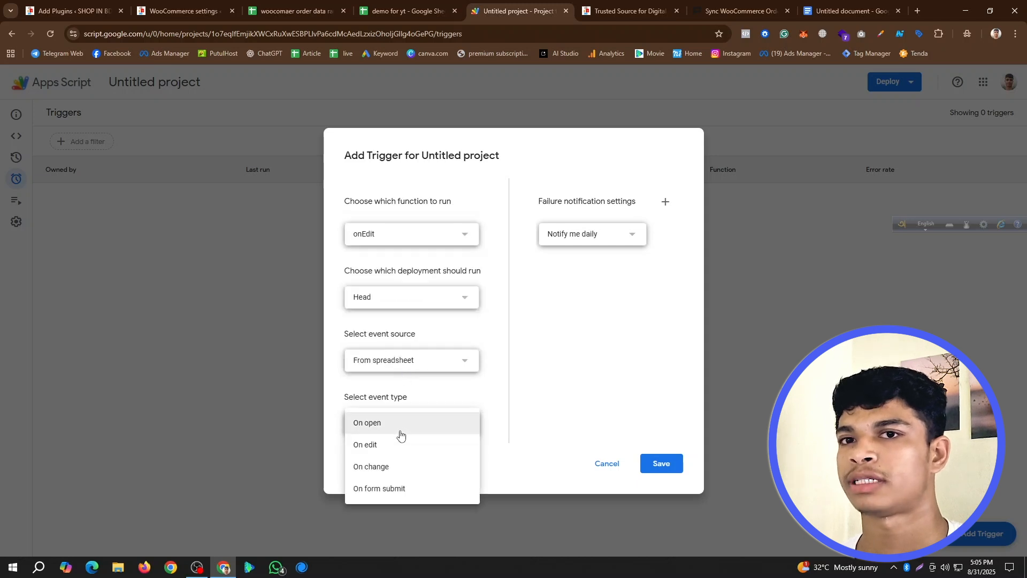
pyautogui.click(390, 451)
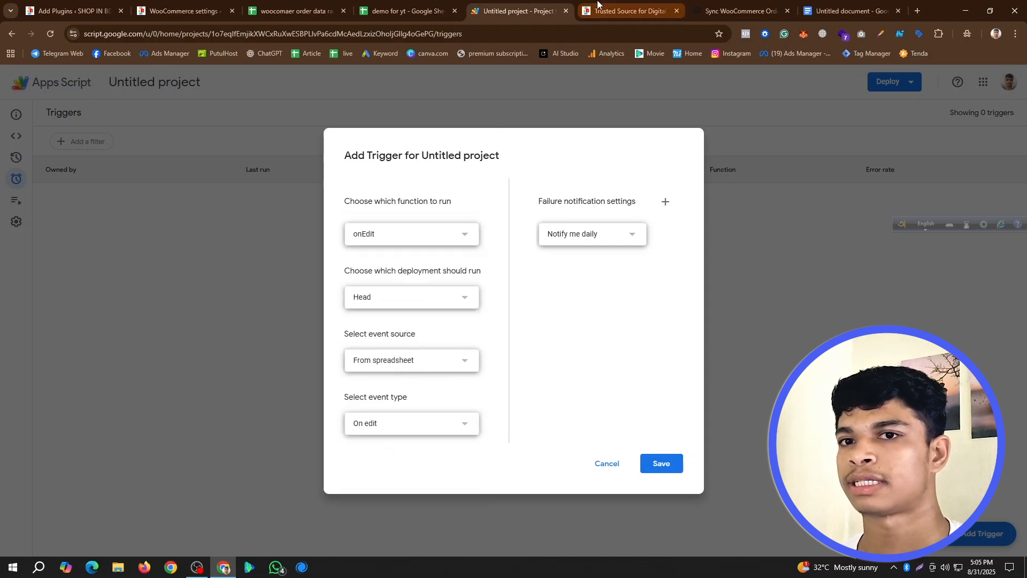
# - Compare the new trigger's settings with the example under "3. Configure Trigger Settings" in the redpishi.com guide and save the trigger
pyautogui.click(741, 11)
pyautogui.scroll(-1, 316, 333)
pyautogui.scroll(-2, 316, 332)
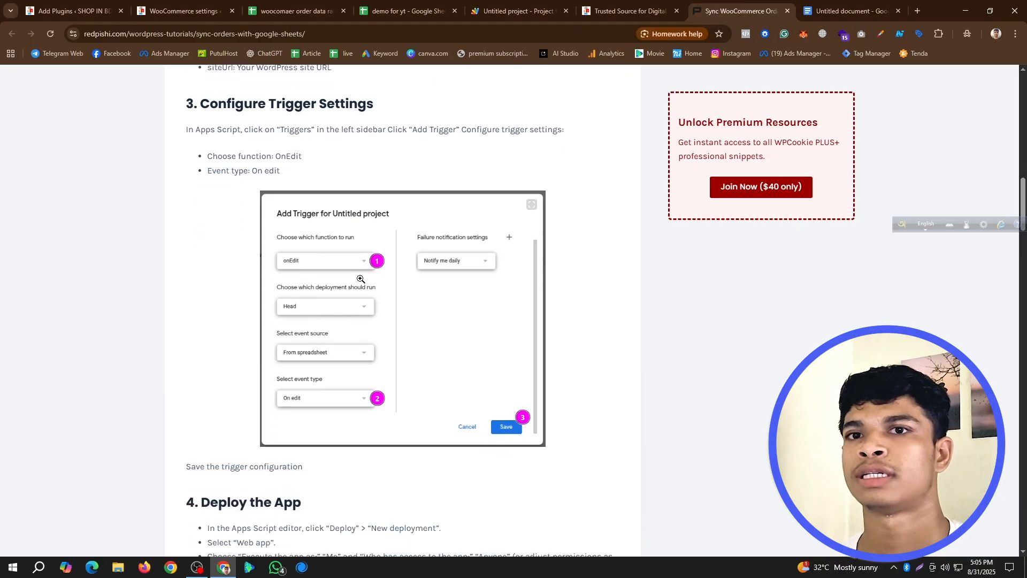
pyautogui.click(615, 5)
pyautogui.click(504, 5)
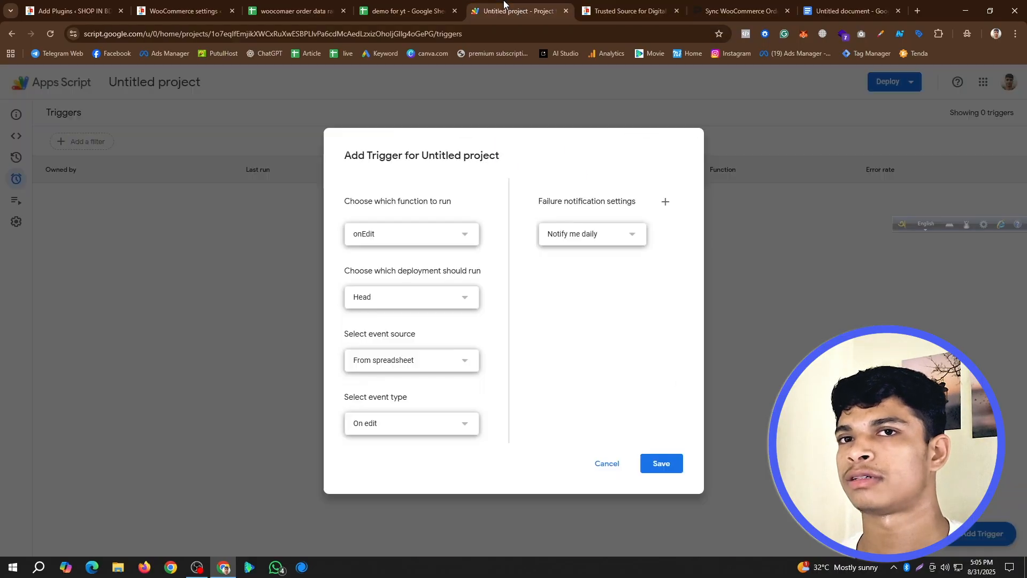
pyautogui.click(661, 461)
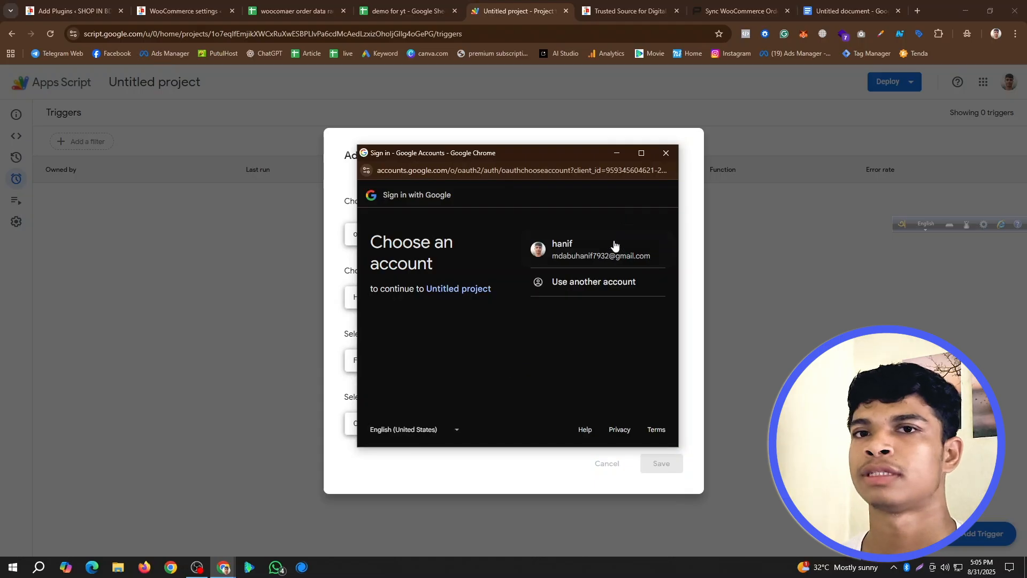
# - Authorize Untitled project with the existing Google account, continuing past the unverified-app warning and granting the requested spreadsheet and external service access
pyautogui.click(604, 255)
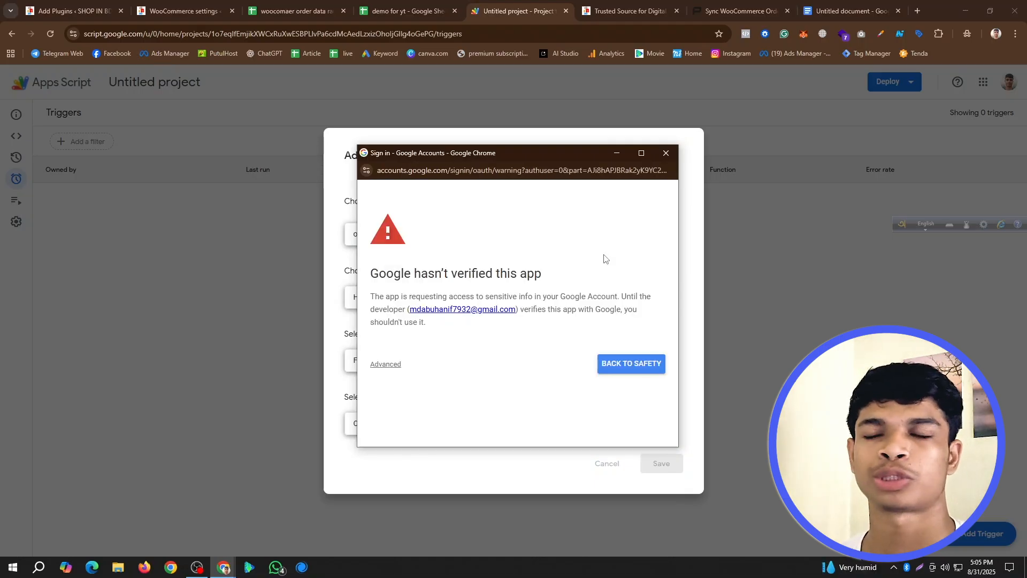
pyautogui.click(381, 369)
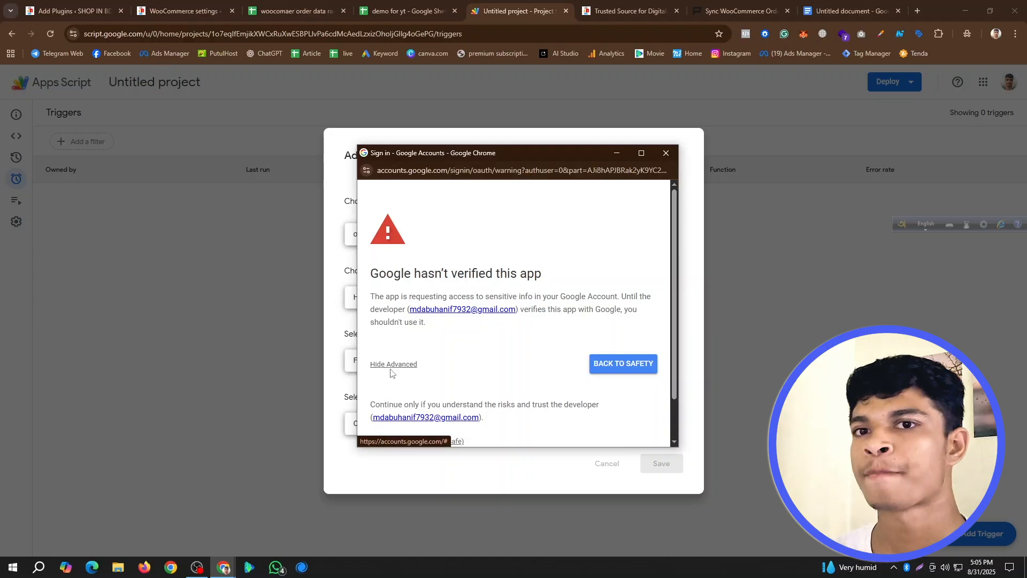
pyautogui.scroll(-1, 401, 374)
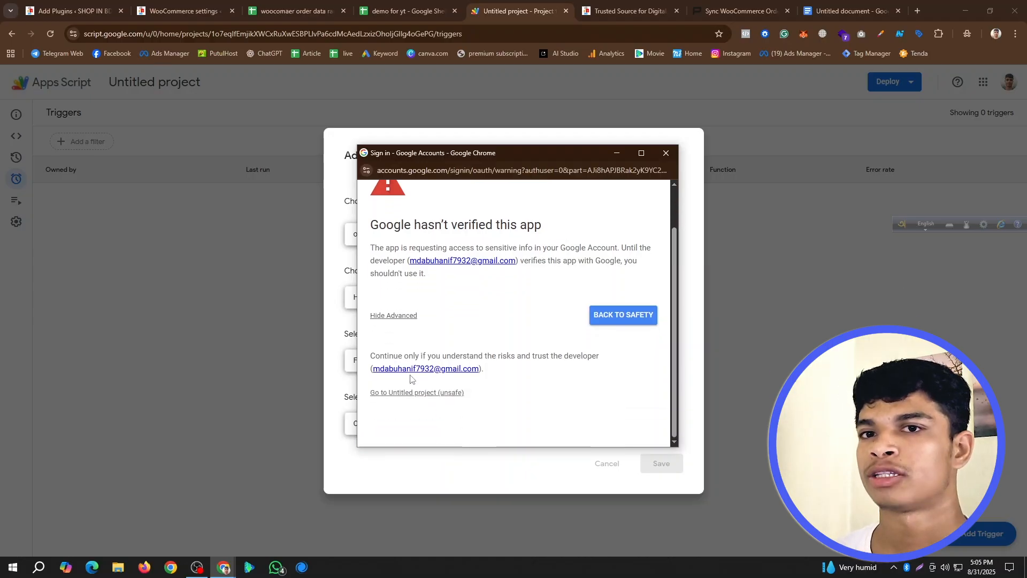
pyautogui.click(437, 393)
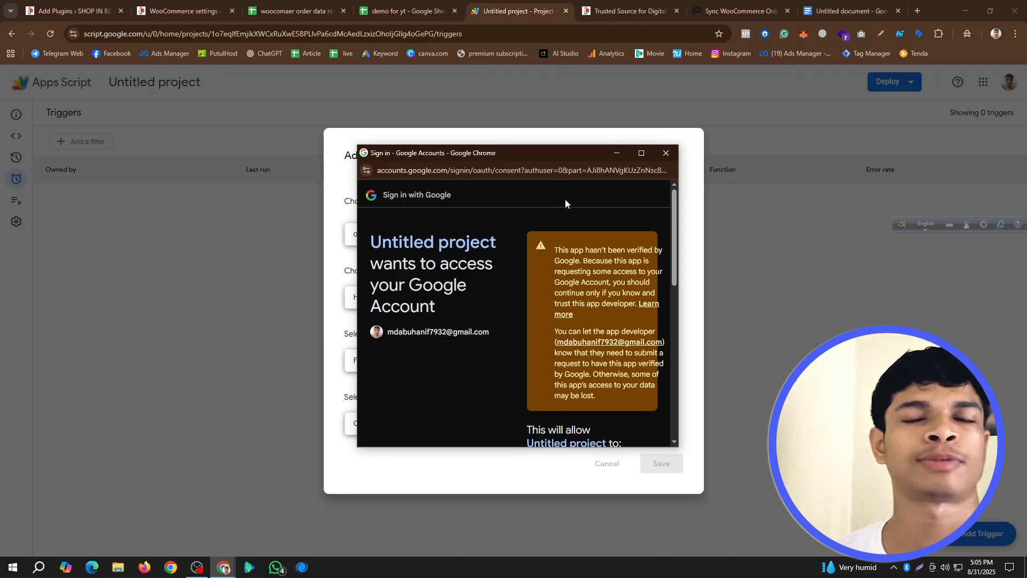
pyautogui.moveTo(549, 152); pyautogui.dragTo(463, 142)
pyautogui.scroll(-4, 592, 338)
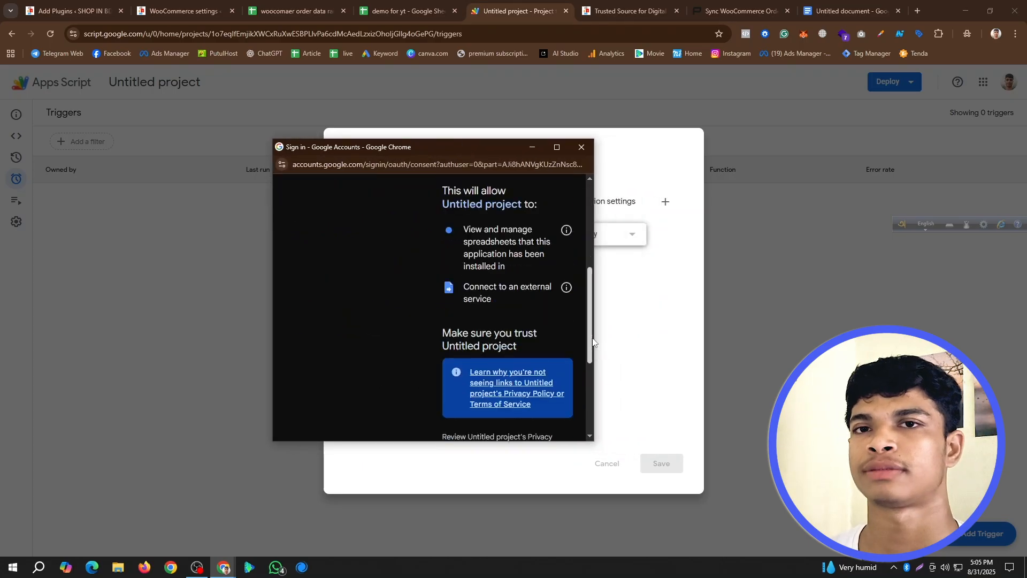
pyautogui.scroll(-5, 585, 376)
pyautogui.click(544, 384)
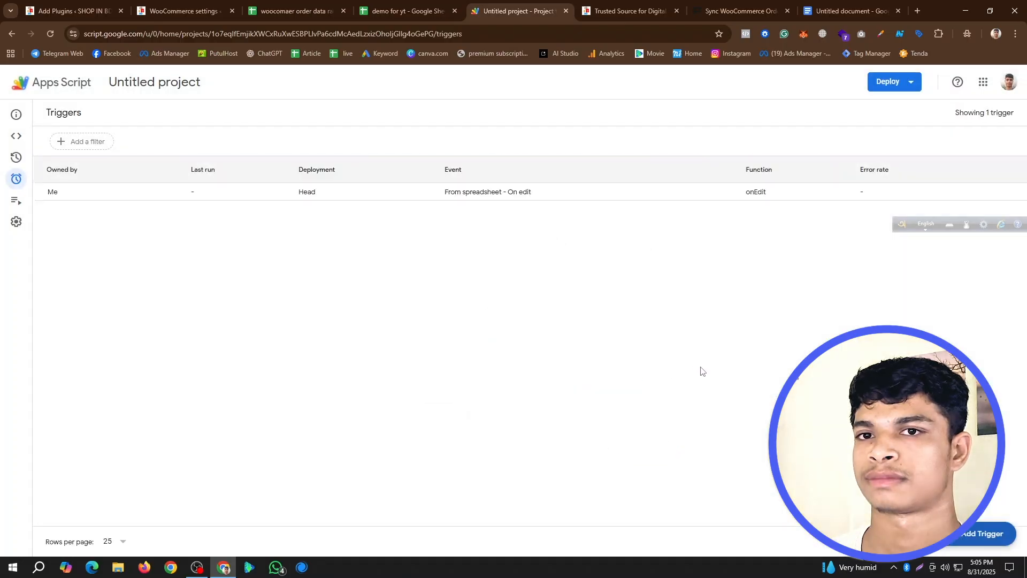
# - Following section "4. Deploy the App" of the redpishi.com guide, start a new deployment of the Apps Script project with the type Web app
pyautogui.click(614, 5)
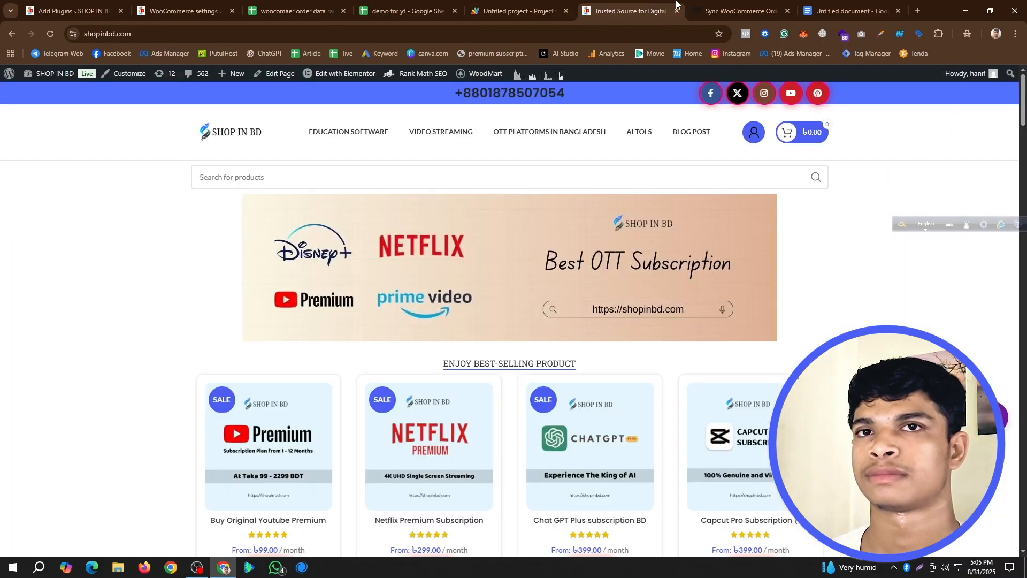
pyautogui.click(741, 10)
pyautogui.scroll(-7, 450, 248)
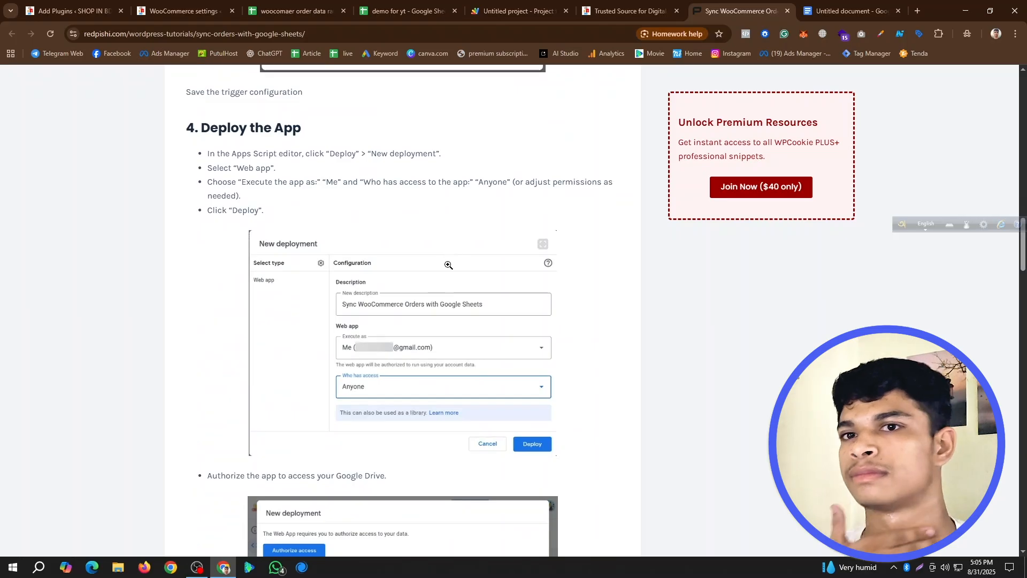
pyautogui.scroll(-1, 455, 279)
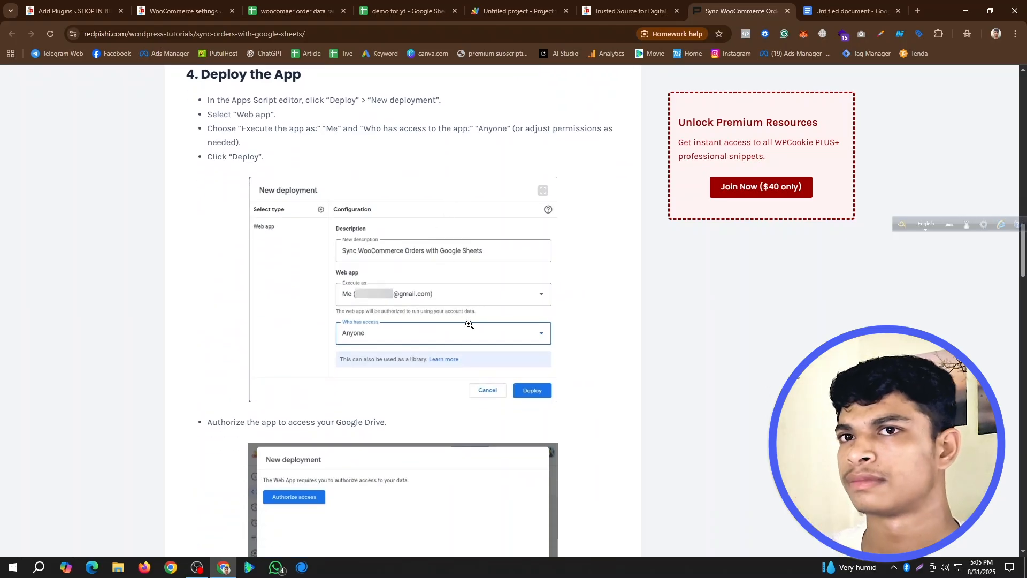
pyautogui.scroll(-3, 467, 327)
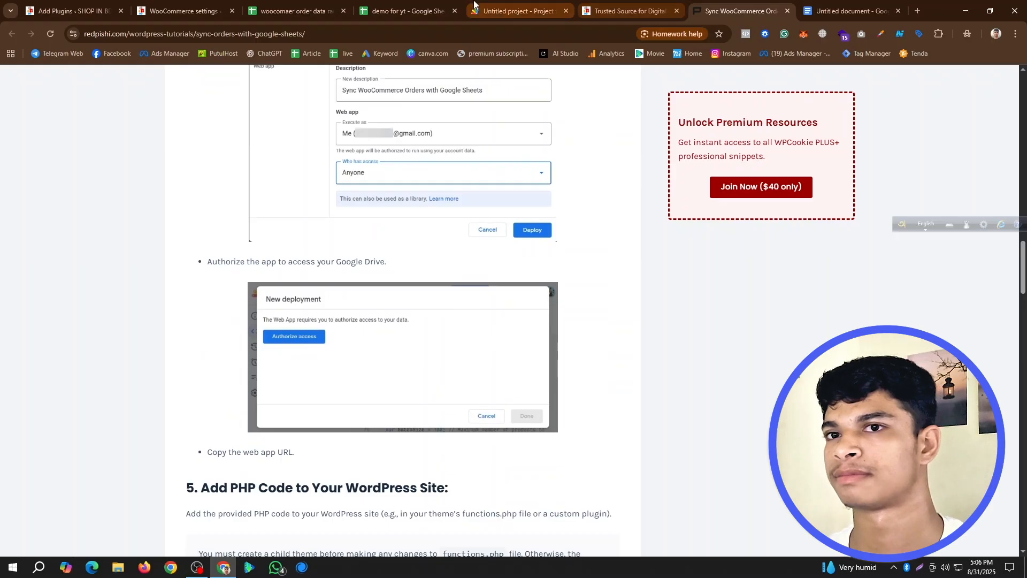
pyautogui.click(517, 11)
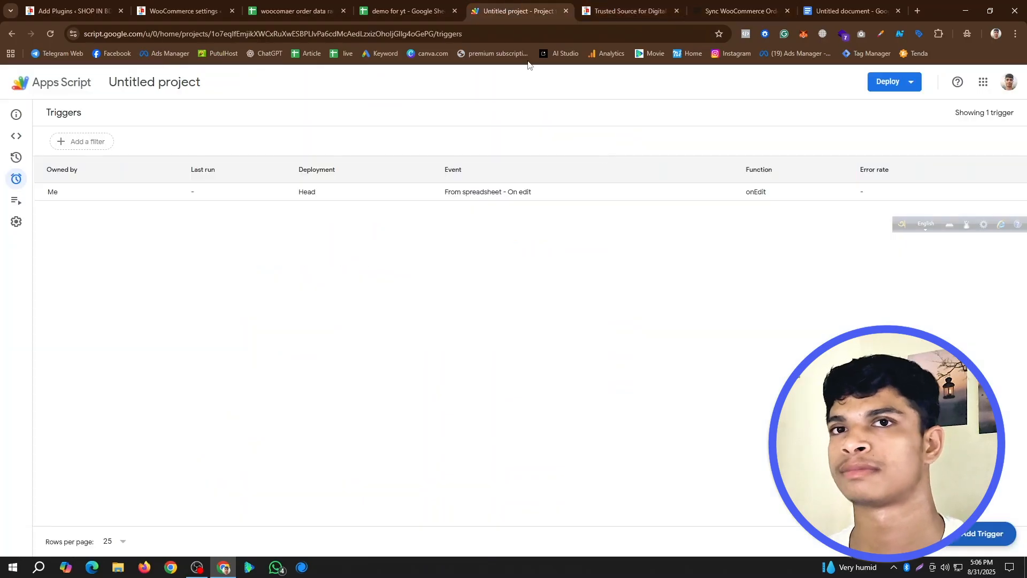
pyautogui.click(901, 84)
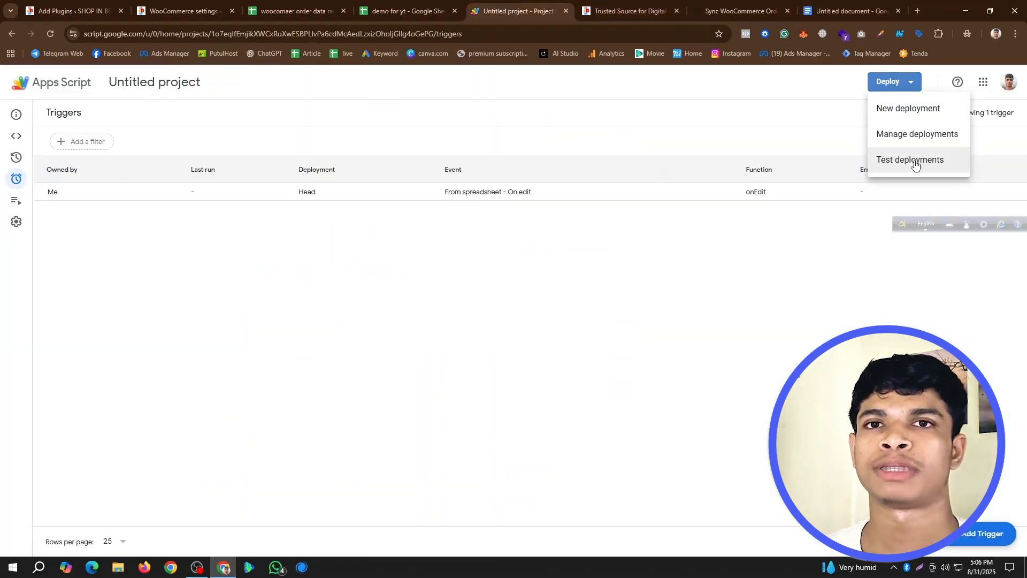
pyautogui.click(908, 109)
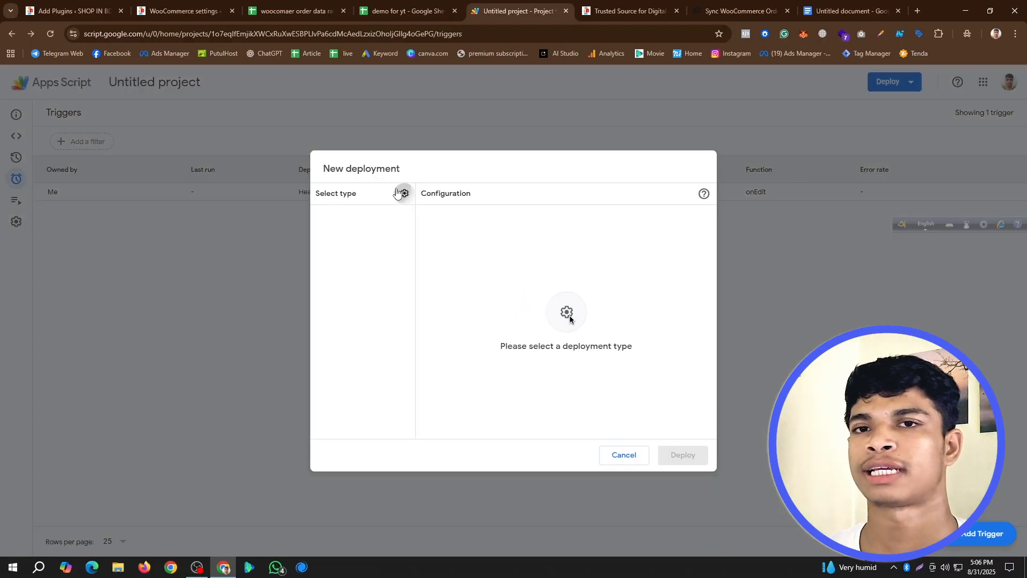
pyautogui.click(404, 193)
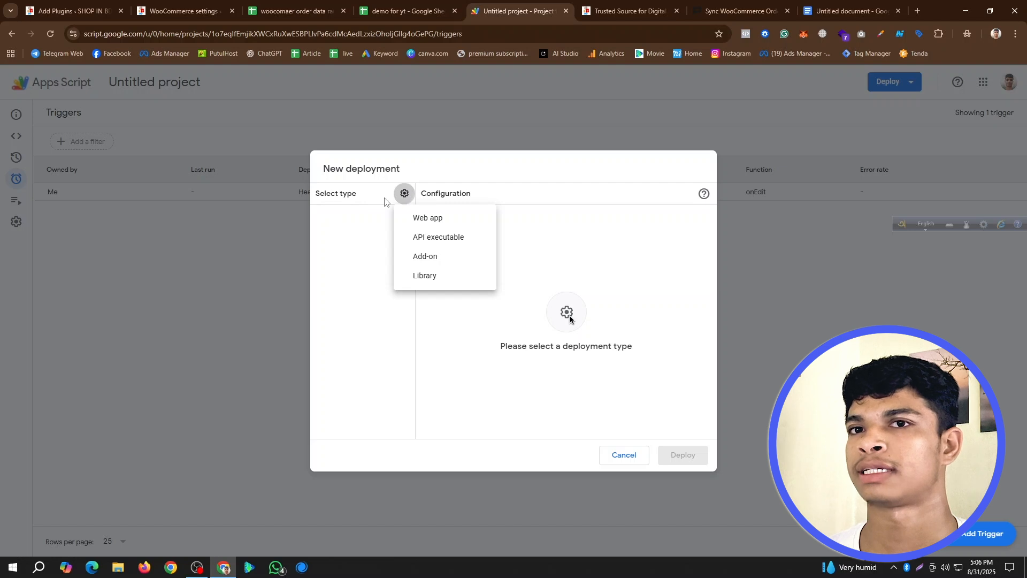
pyautogui.click(438, 219)
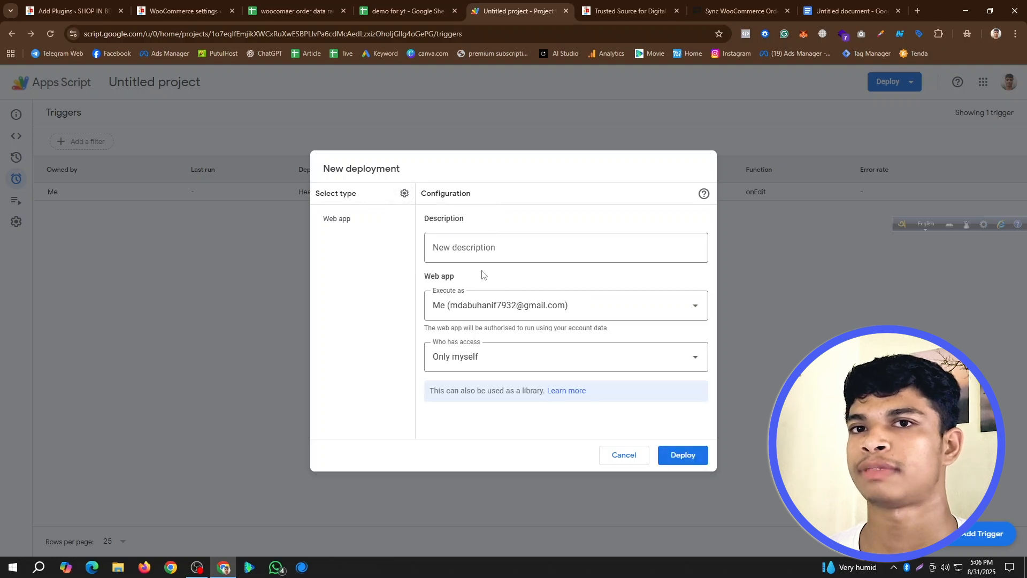
# - Set the web app's access to Anyone, deploy it, and copy the resulting web app URL
pyautogui.click(521, 359)
pyautogui.click(459, 426)
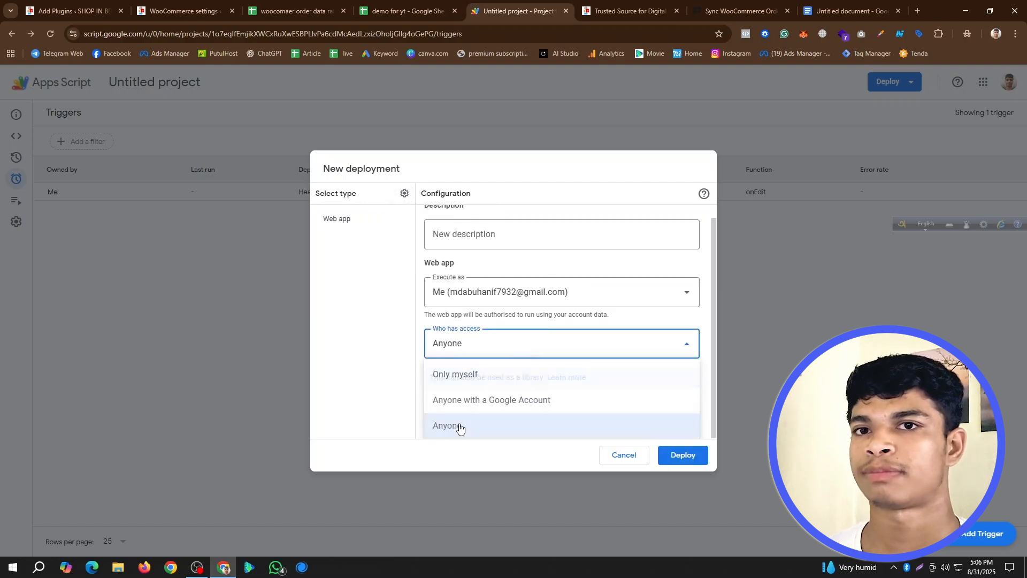
pyautogui.click(688, 456)
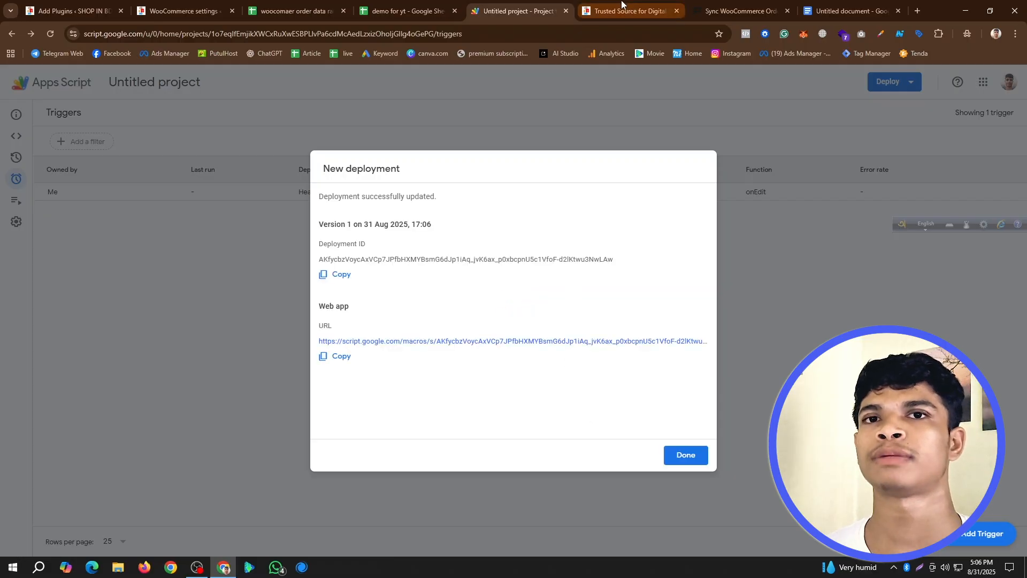
pyautogui.click(329, 358)
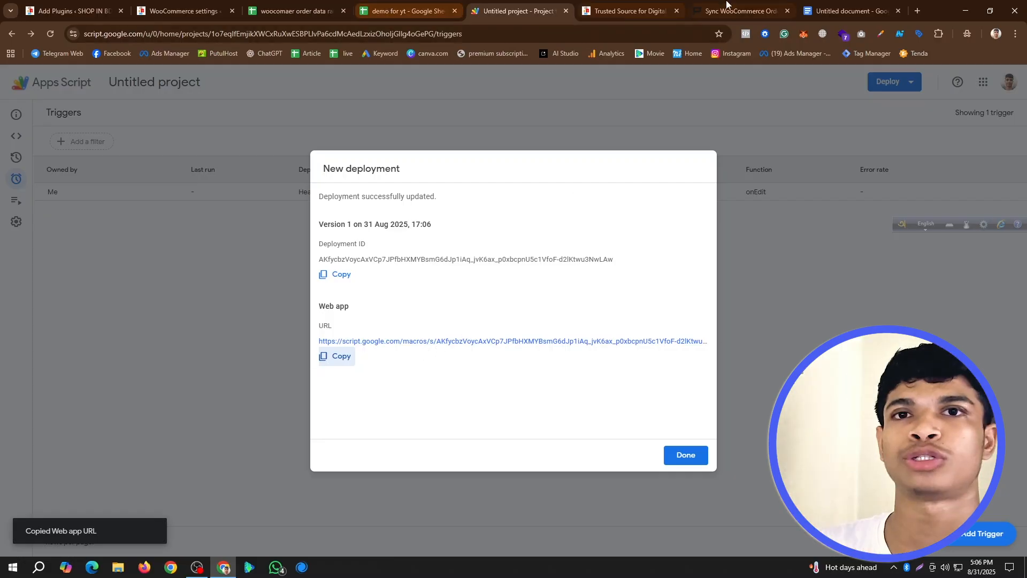
# - In the SHOP IN BD WordPress admin, start adding a new snippet with the Code Snippets plugin
pyautogui.click(750, 5)
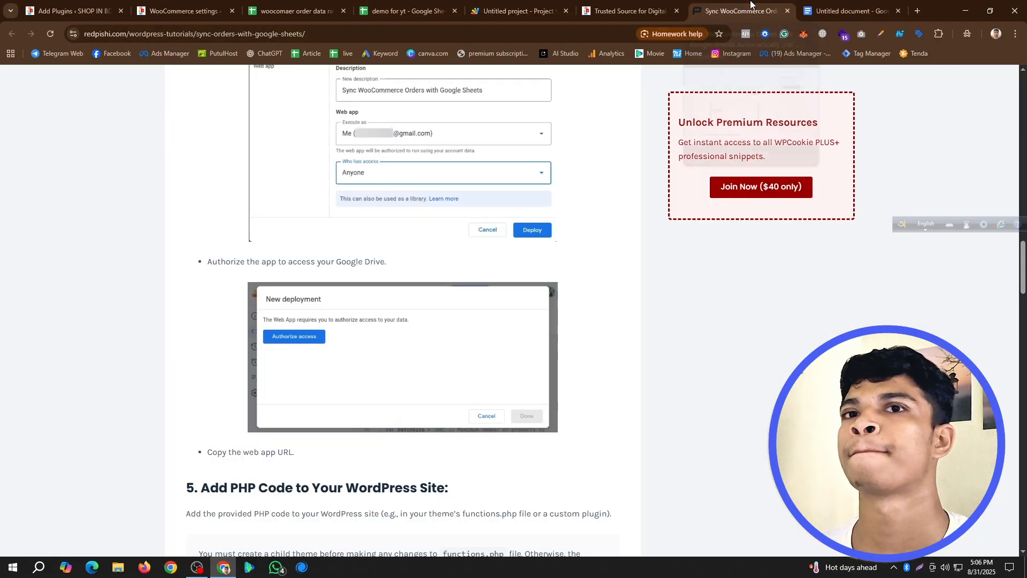
pyautogui.click(187, 5)
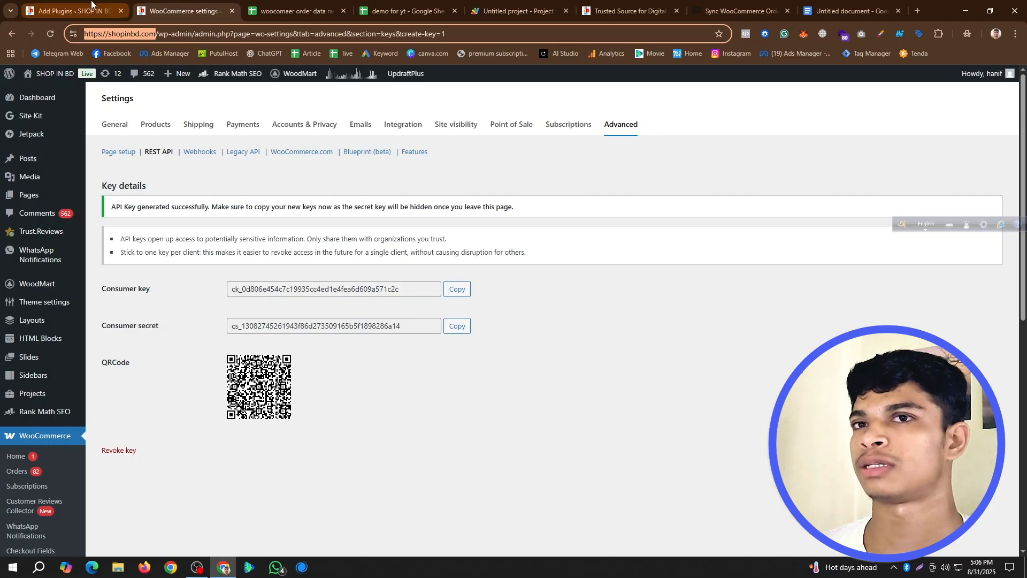
pyautogui.click(75, 10)
pyautogui.scroll(-6, 189, 364)
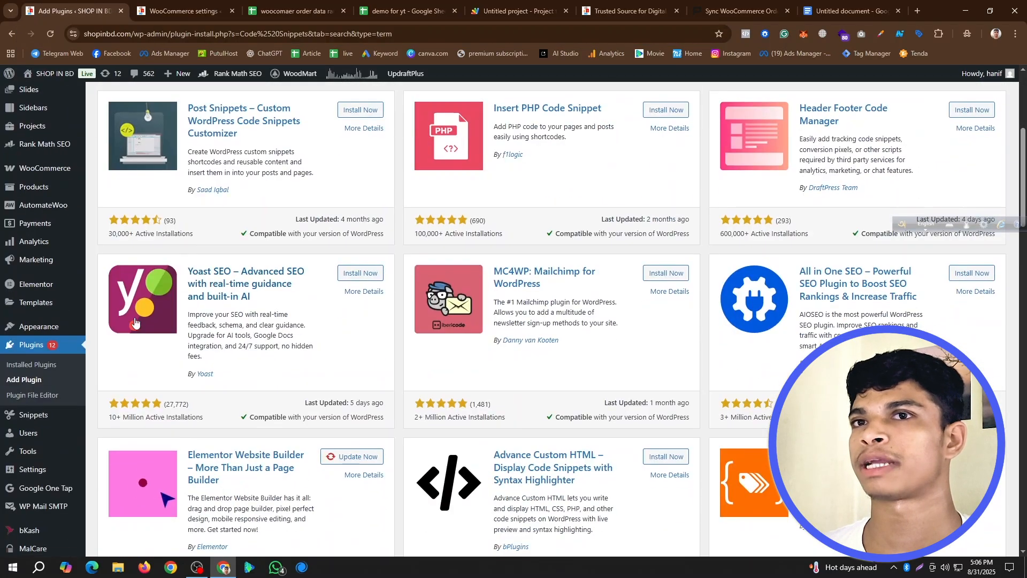
pyautogui.scroll(-1, 36, 455)
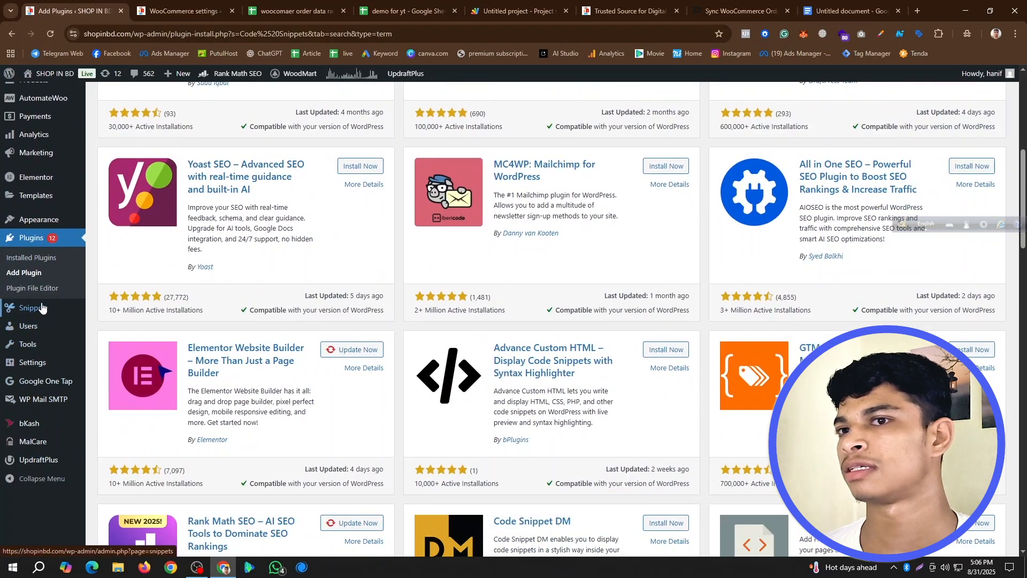
pyautogui.moveTo(34, 317)
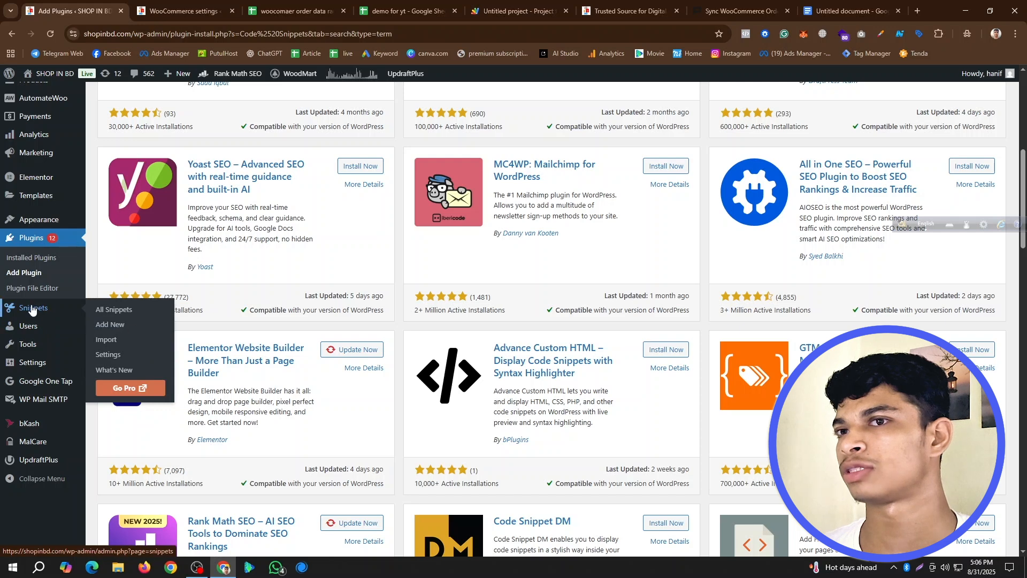
pyautogui.click(126, 327)
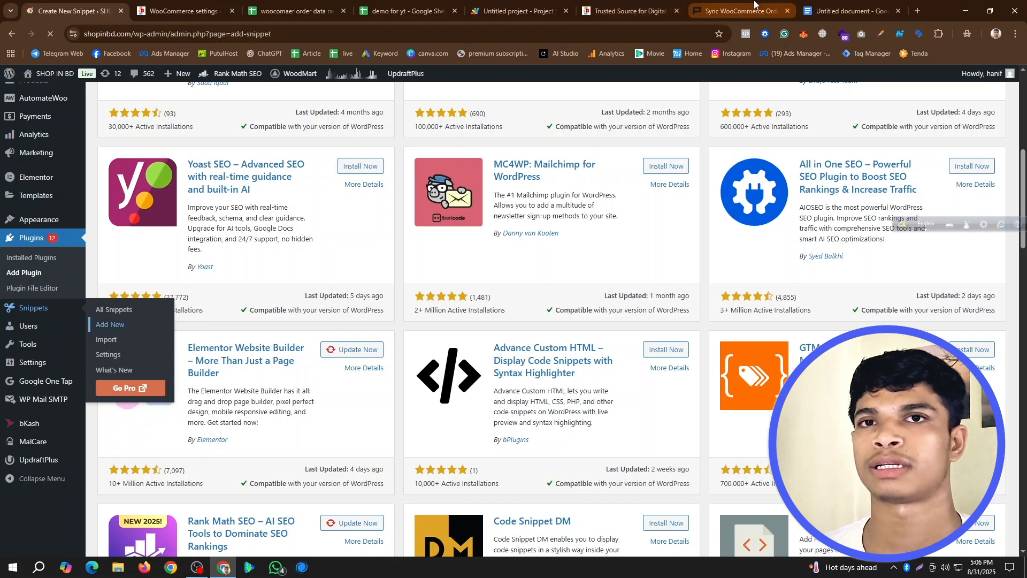
# - Expand the PHP code under "5. Add PHP Code to Your WordPress Site" in the redpishi.com guide and copy it
pyautogui.click(741, 10)
pyautogui.scroll(-10, 406, 299)
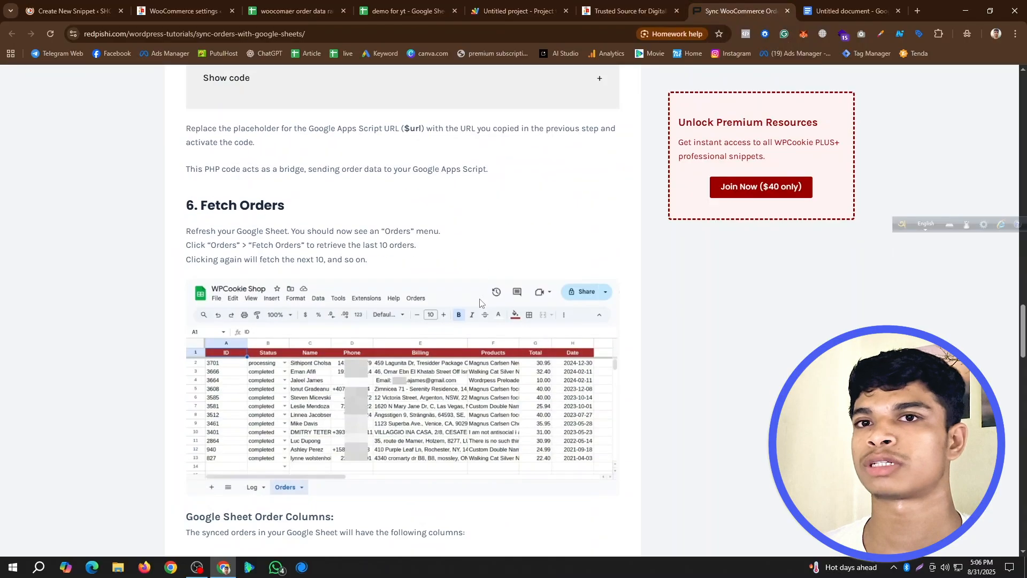
pyautogui.scroll(4, 406, 300)
pyautogui.click(286, 304)
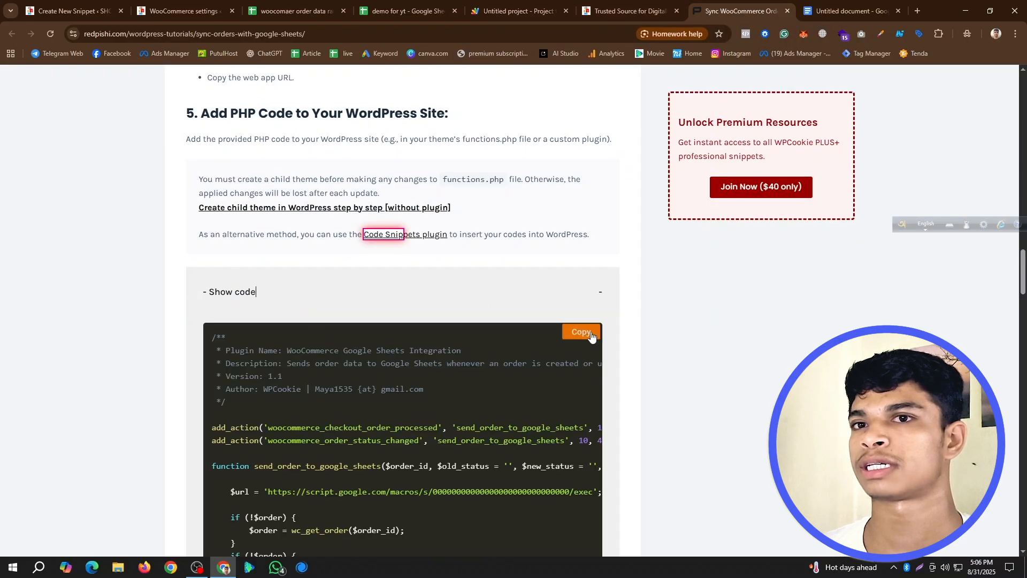
pyautogui.scroll(-3, 509, 406)
pyautogui.scroll(10, 509, 407)
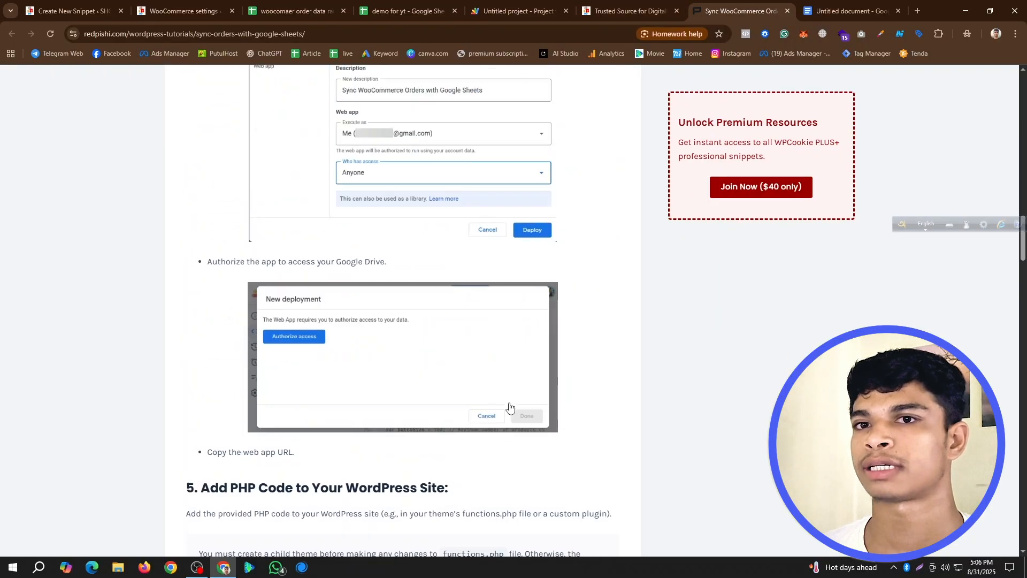
pyautogui.scroll(-8, 564, 350)
pyautogui.click(589, 280)
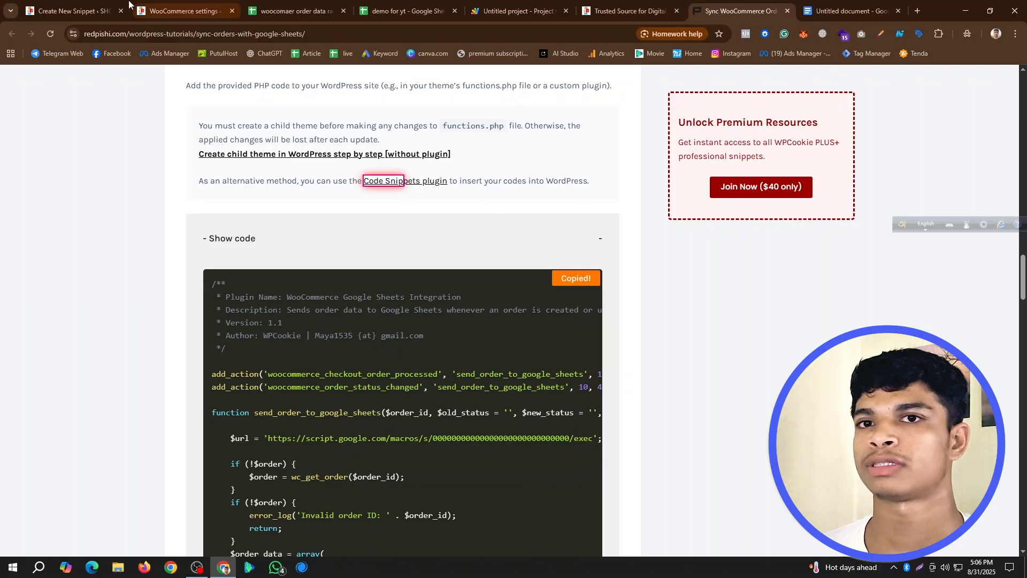
# - Return to the new WordPress snippet and paste the copied WooCommerce Google Sheets Integration code as its content
pyautogui.click(172, 4)
pyautogui.click(130, 3)
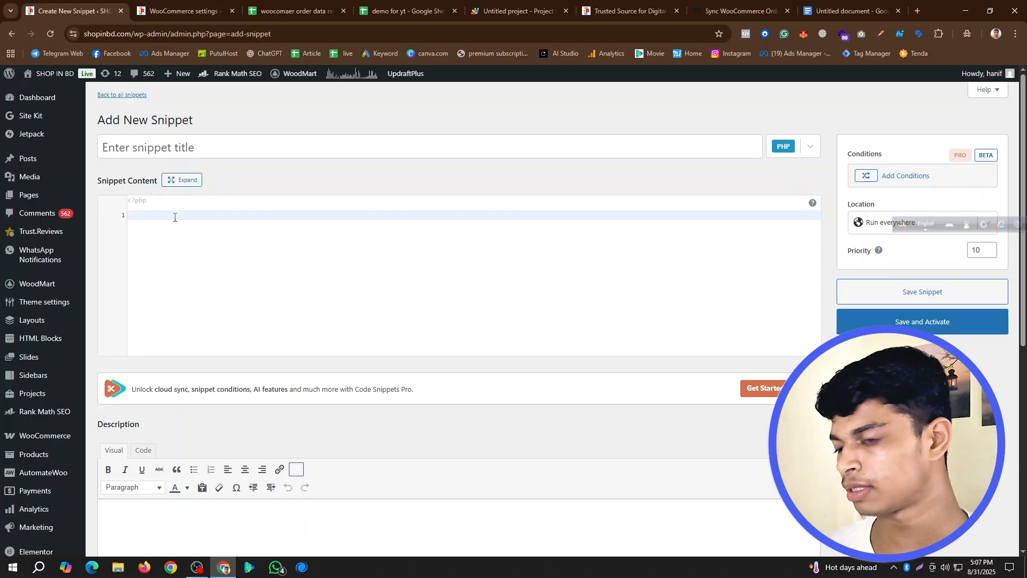
pyautogui.hotkey('ctrl', 'v')
pyautogui.scroll(5, 209, 240)
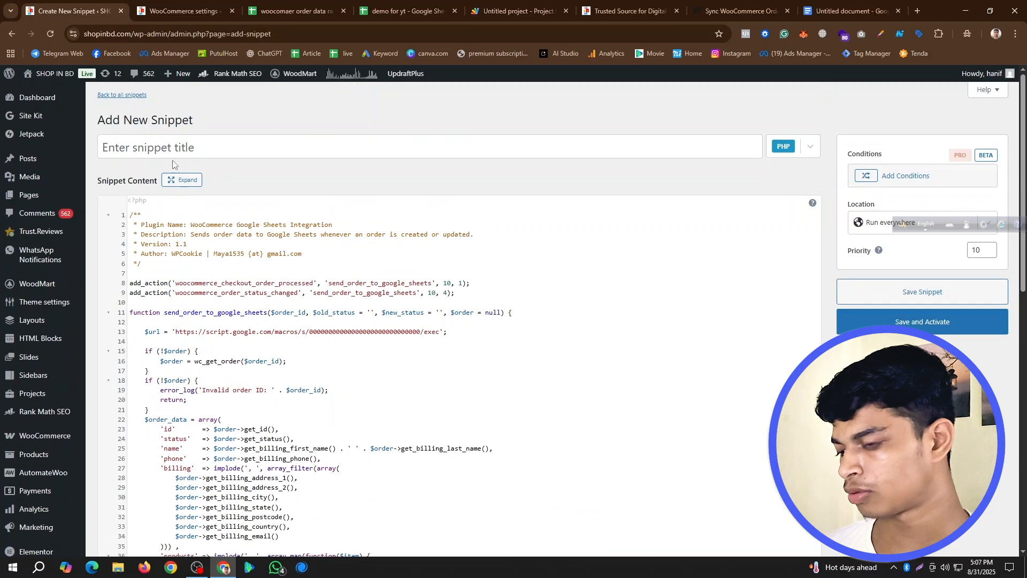
# - Title the snippet "demo for yt" using the clipboard history entry, then save and activate it
pyautogui.click(172, 145)
pyautogui.press('super+v')
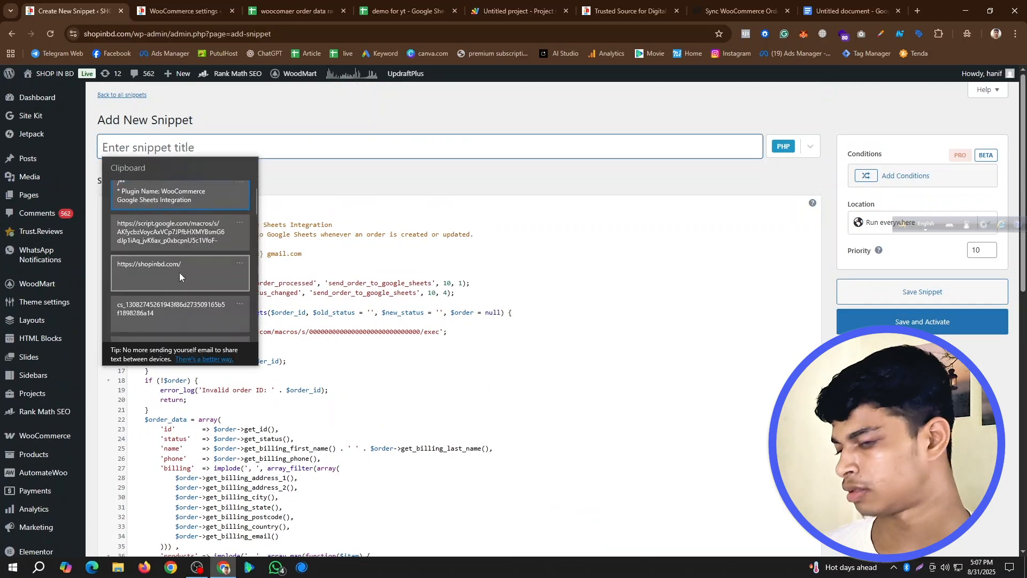
pyautogui.scroll(-5, 179, 271)
pyautogui.scroll(-2, 156, 277)
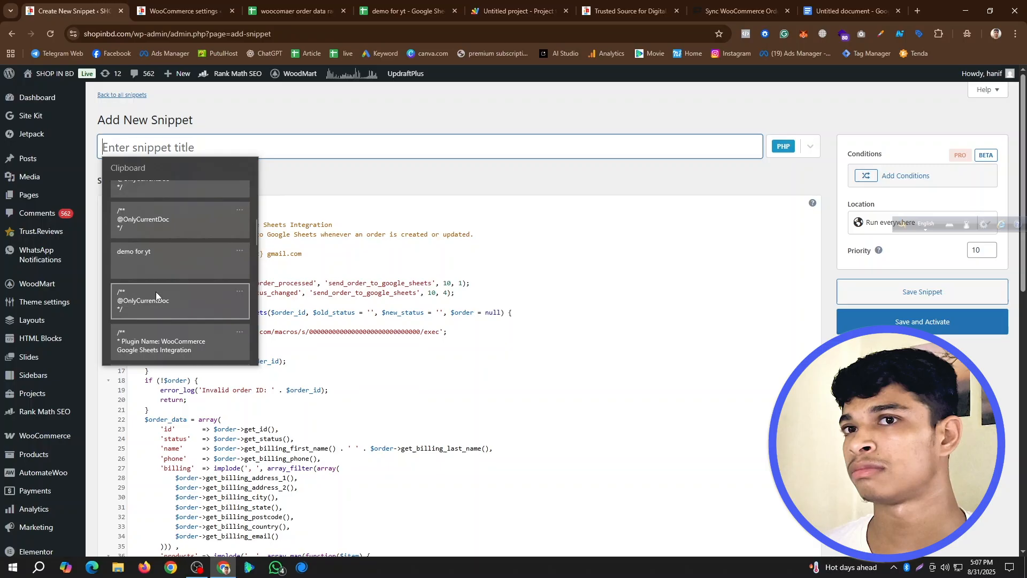
pyautogui.click(159, 257)
pyautogui.scroll(-10, 202, 400)
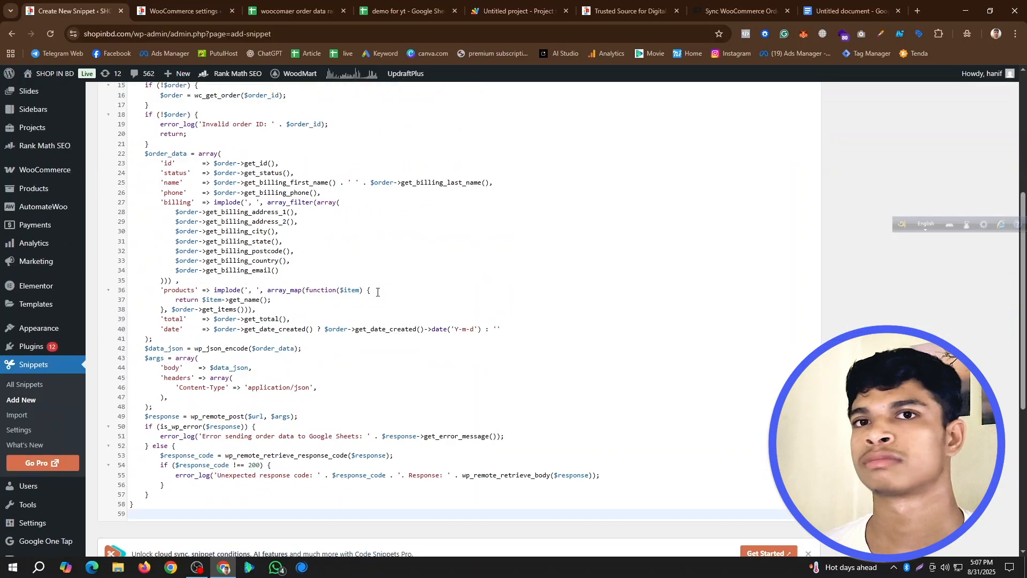
pyautogui.scroll(10, 396, 458)
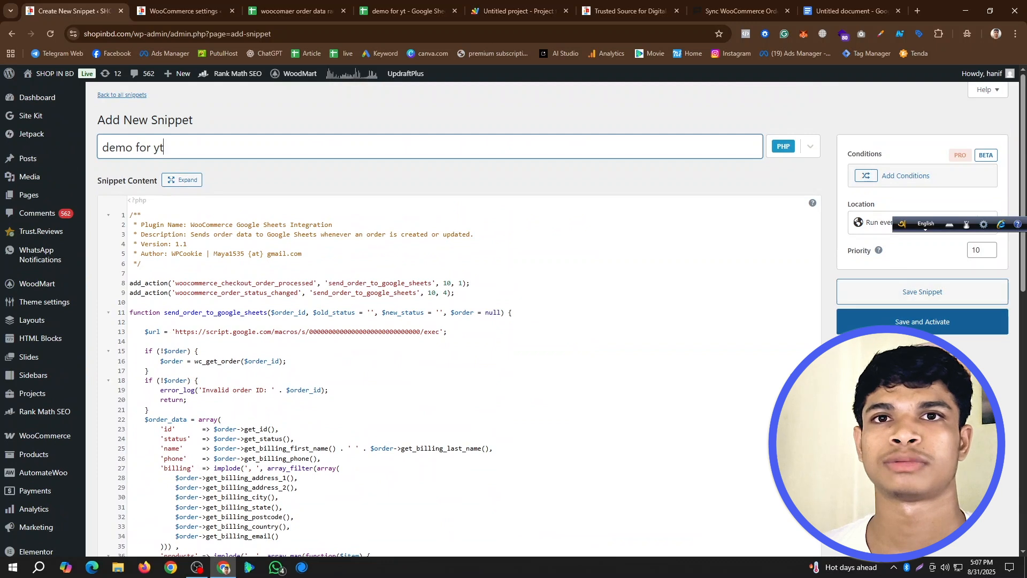
pyautogui.click(910, 322)
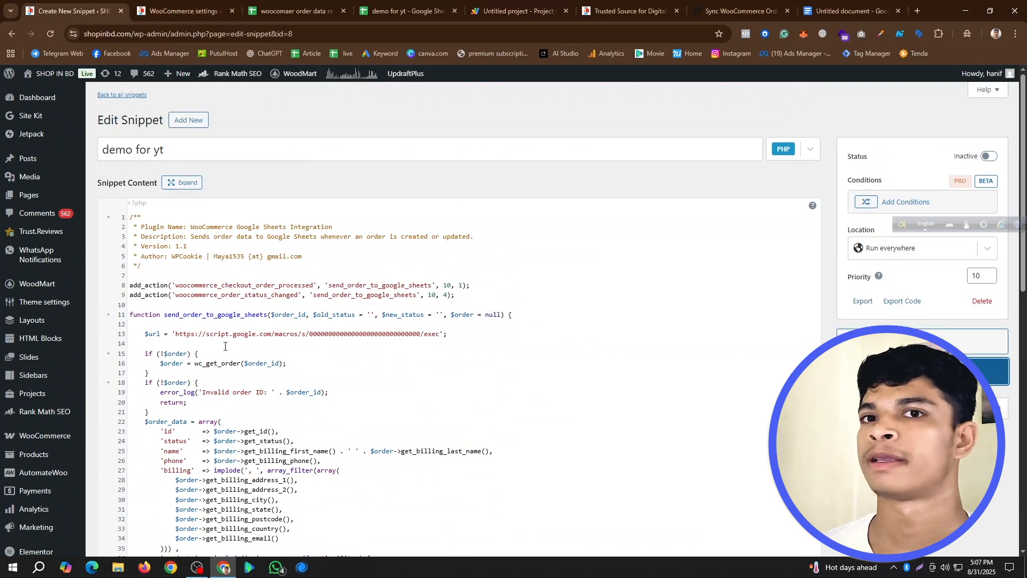
# - Copy the web app URL from the Apps Script deployment again and paste it over the $url placeholder in the demo for yt snippet
pyautogui.click(519, 3)
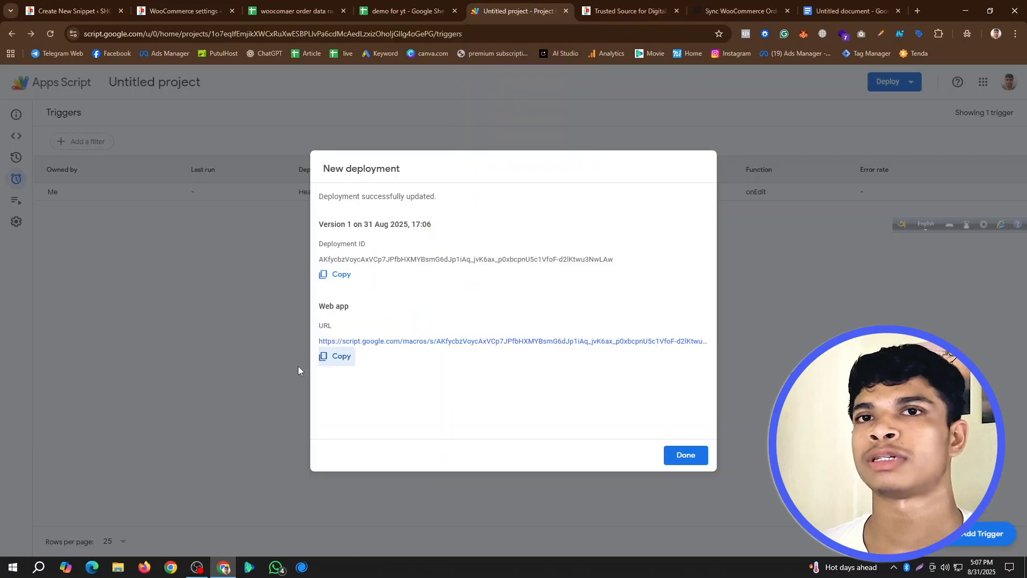
pyautogui.click(342, 362)
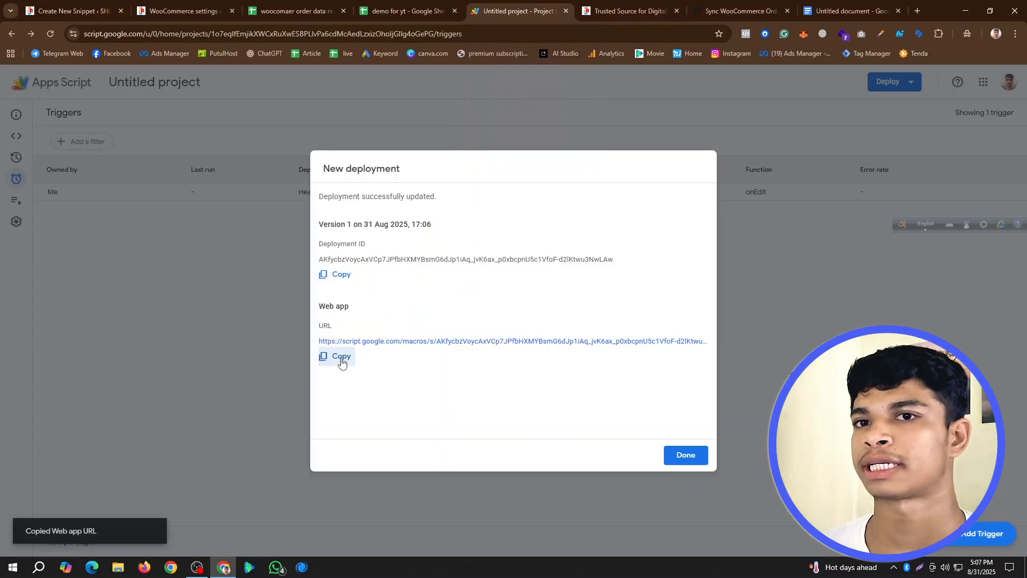
pyautogui.click(79, 14)
pyautogui.moveTo(174, 334); pyautogui.dragTo(438, 333)
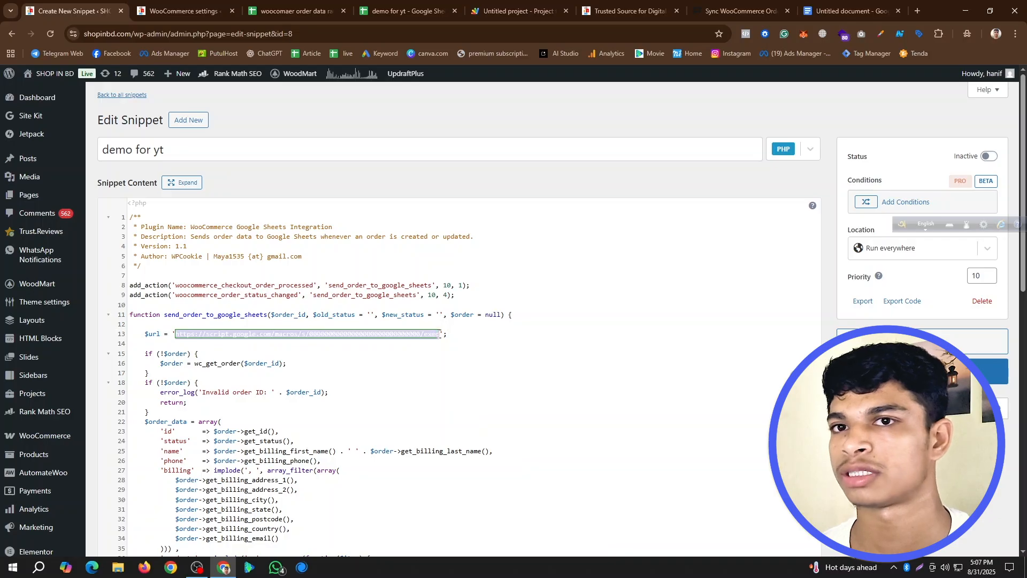
pyautogui.hotkey('ctrl', 'v')
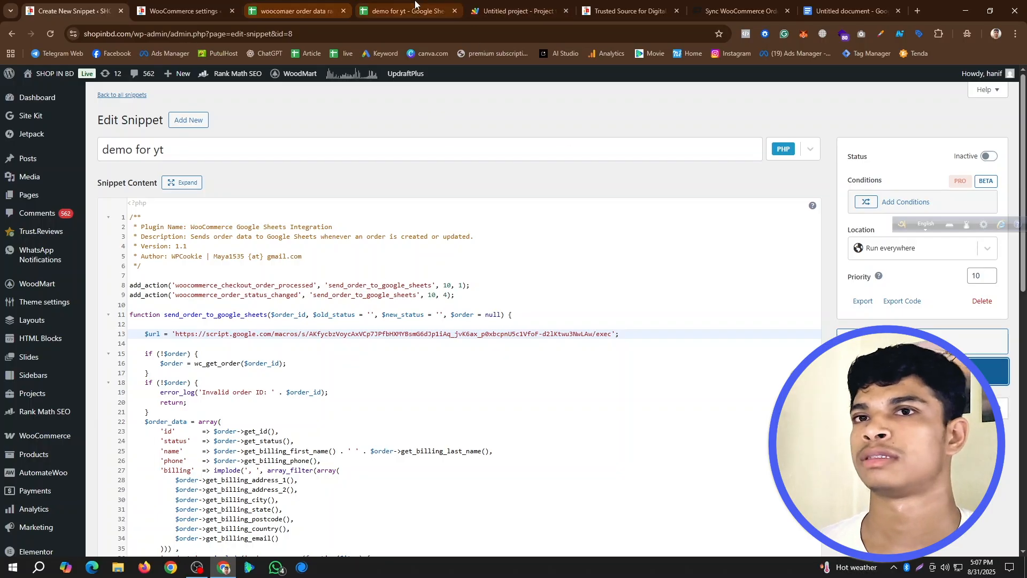
# - Close the finished New deployment dialog in Apps Script and switch to the demo for yt spreadsheet
pyautogui.click(401, 10)
pyautogui.click(501, 6)
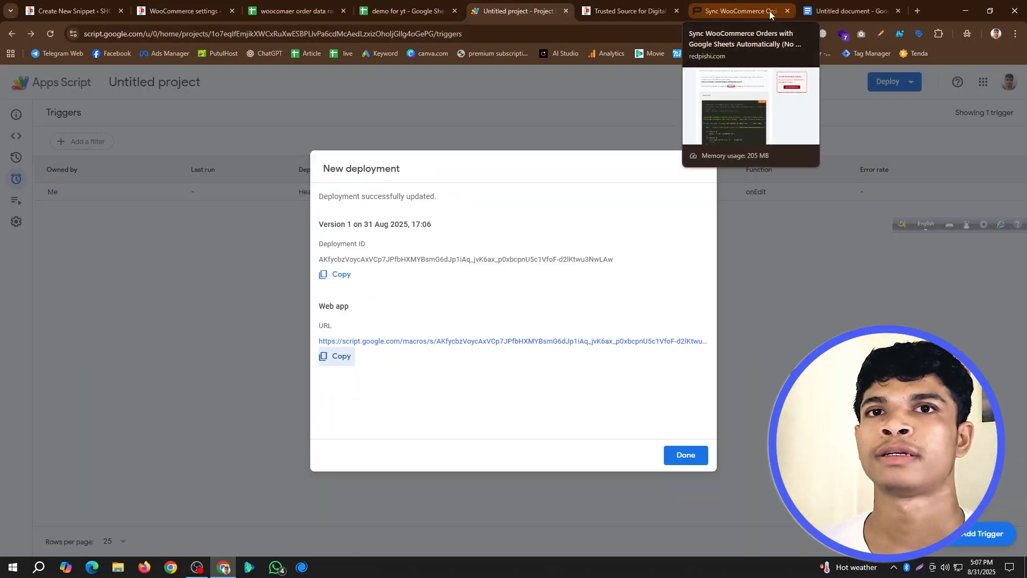
pyautogui.click(695, 456)
pyautogui.click(412, 5)
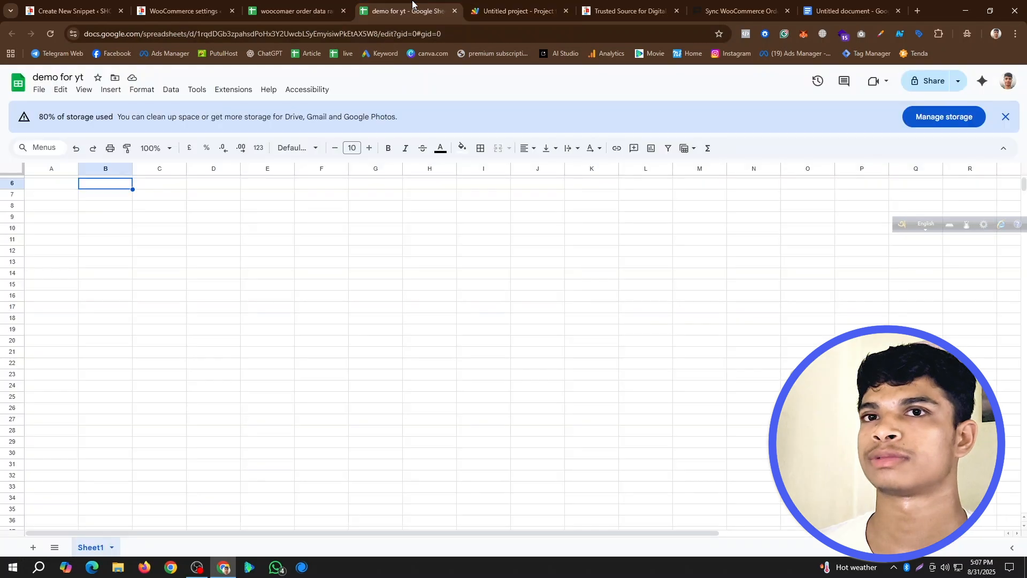
# - Load the demo for yt spreadsheet's URL in the browser tab showing the shop website and close the suggested tables pane
pyautogui.click(284, 219)
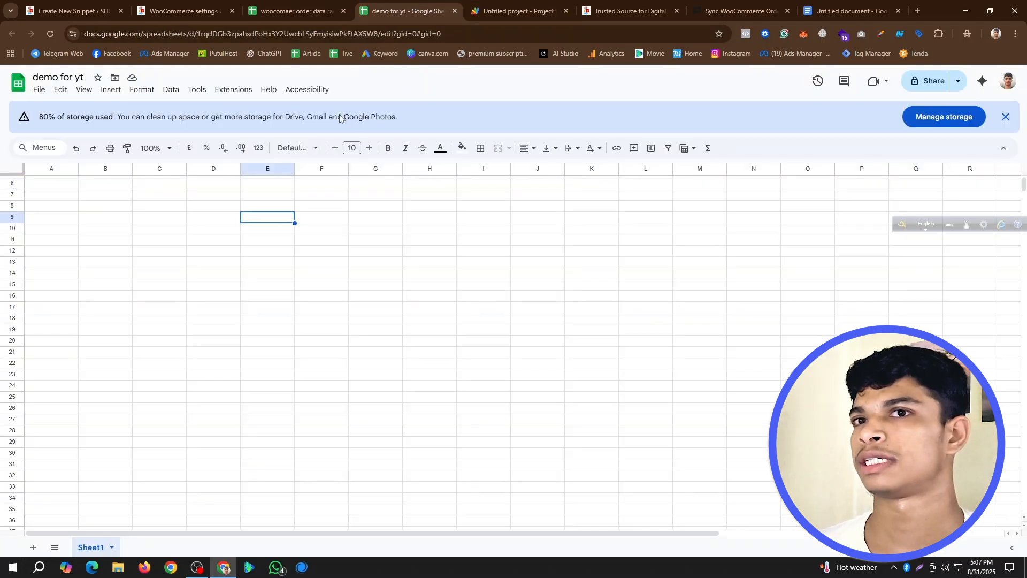
pyautogui.click(188, 35)
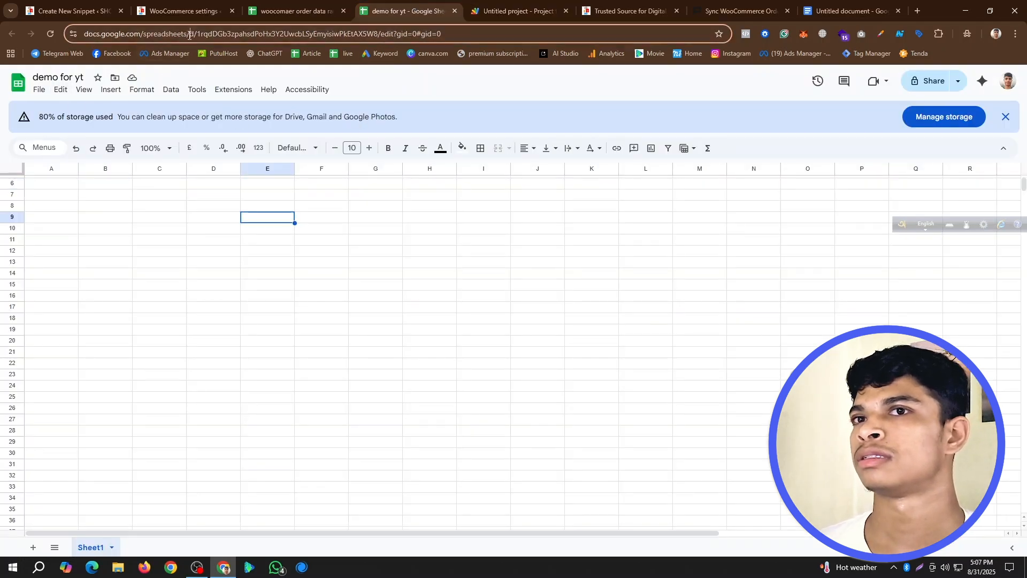
pyautogui.click(626, 10)
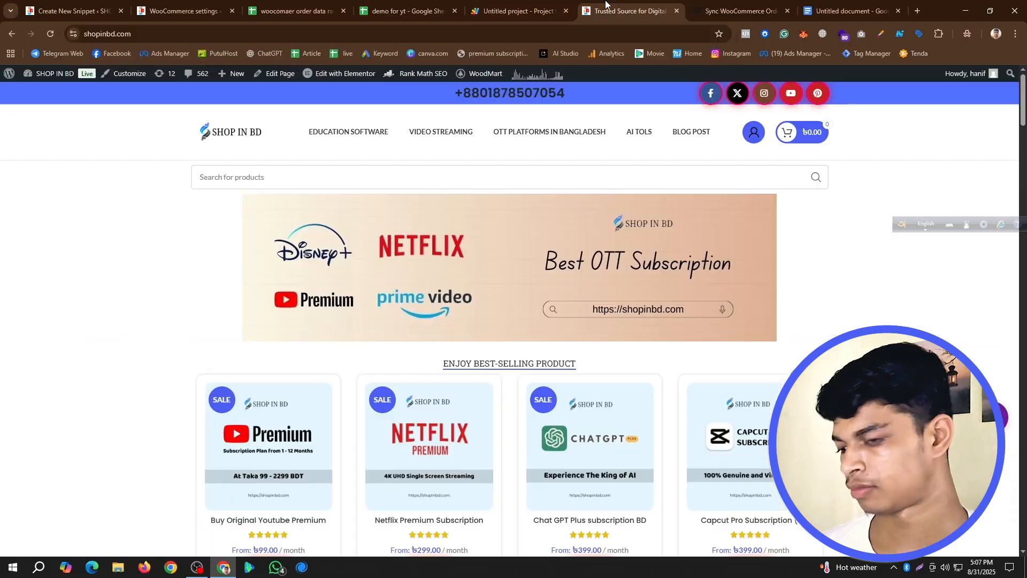
pyautogui.click(262, 35)
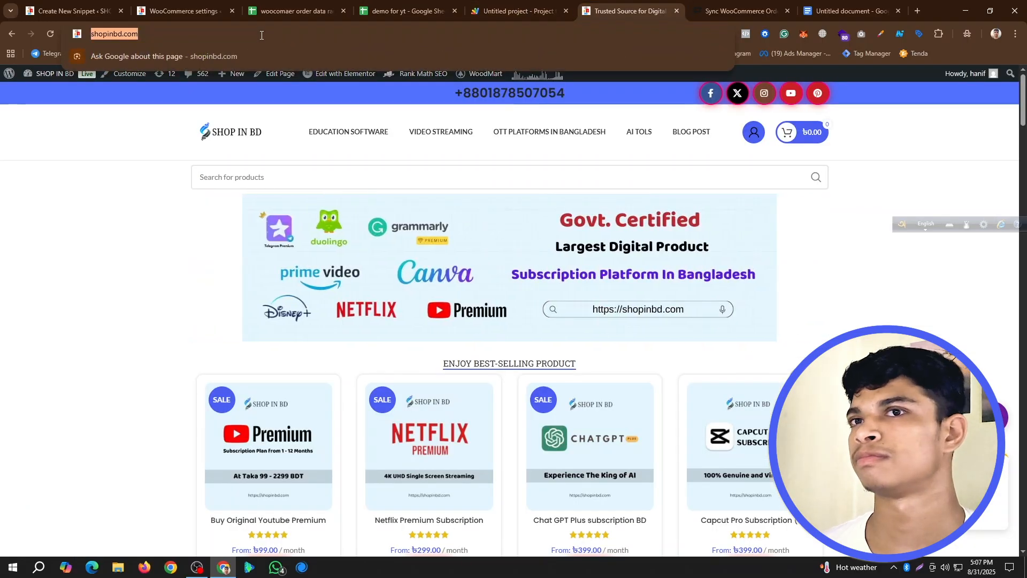
pyautogui.hotkey('ctrl', 'v')
pyautogui.press('Return')
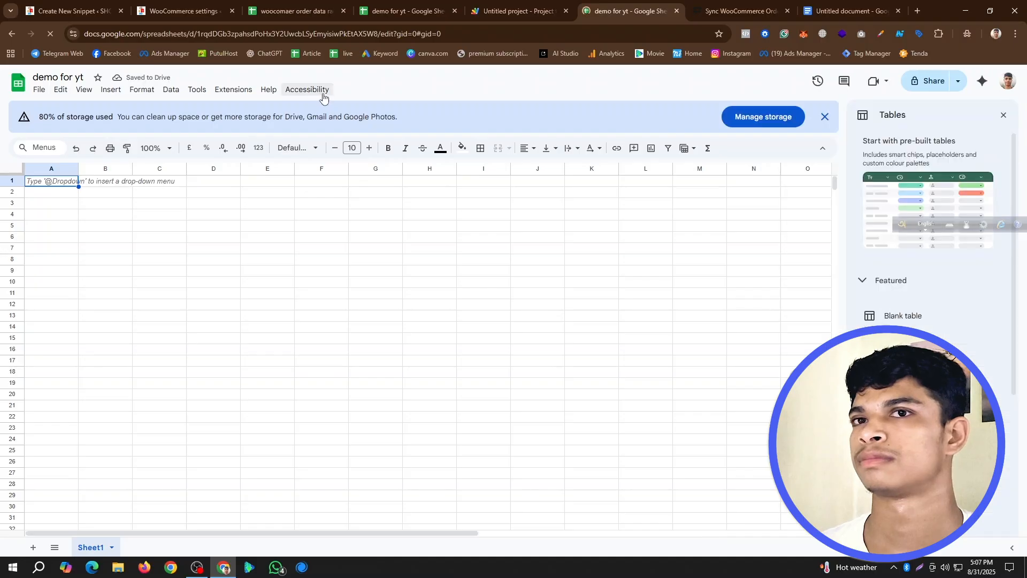
pyautogui.click(1006, 115)
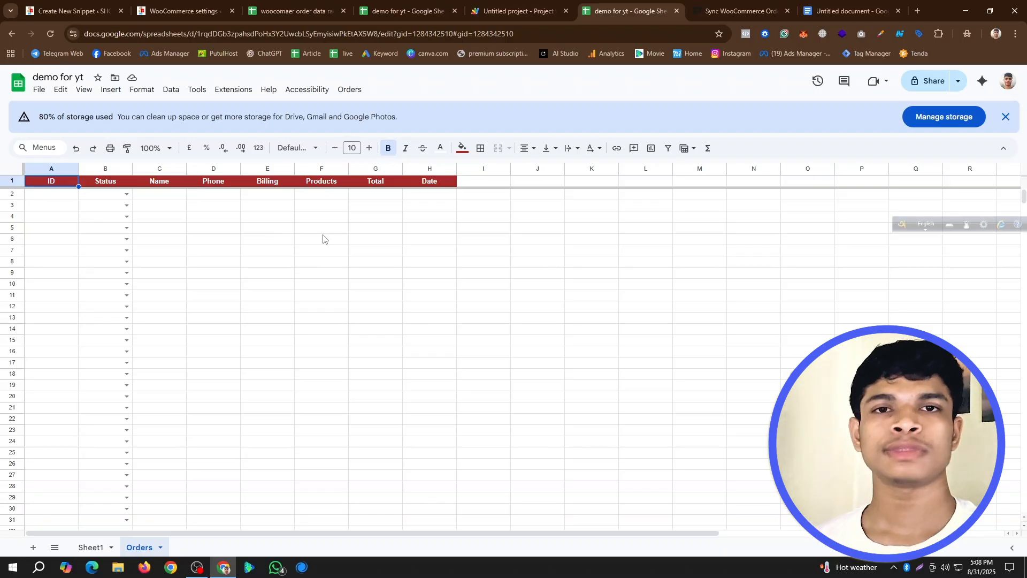
# - Fetch the WooCommerce orders into the Orders sheet of demo for yt and view the status options of the first order
pyautogui.click(415, 9)
pyautogui.click(637, 9)
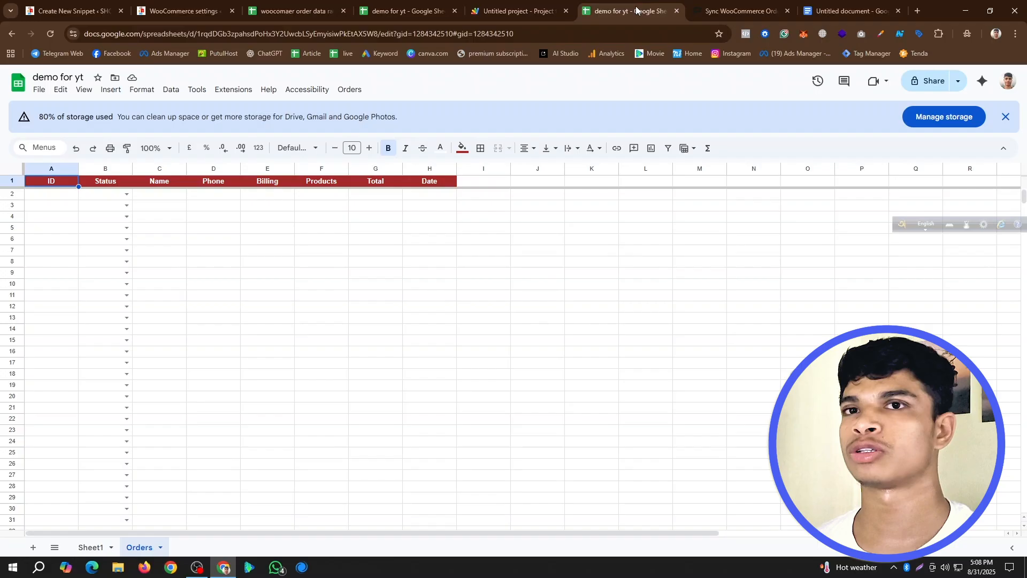
pyautogui.click(351, 90)
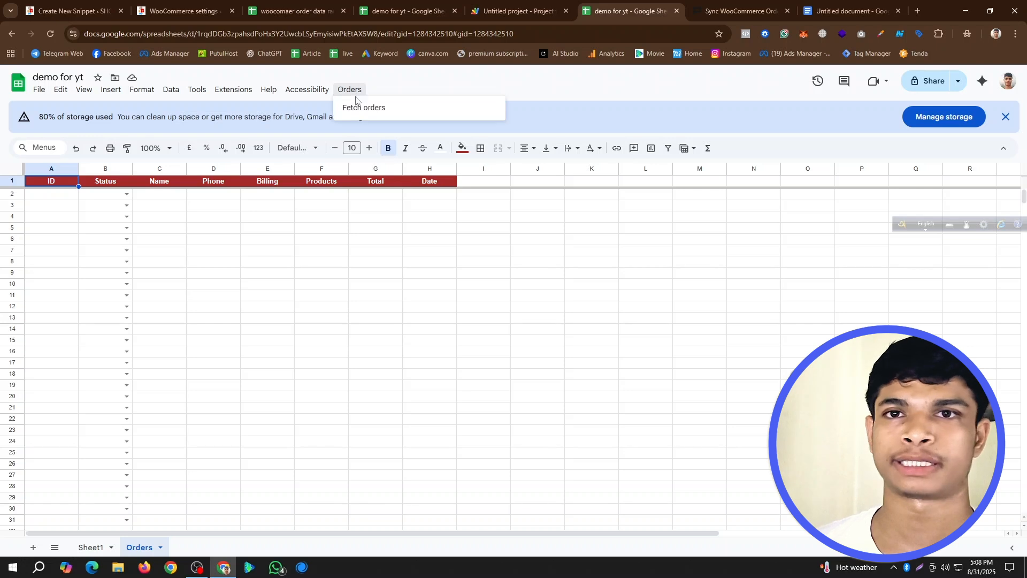
pyautogui.click(391, 108)
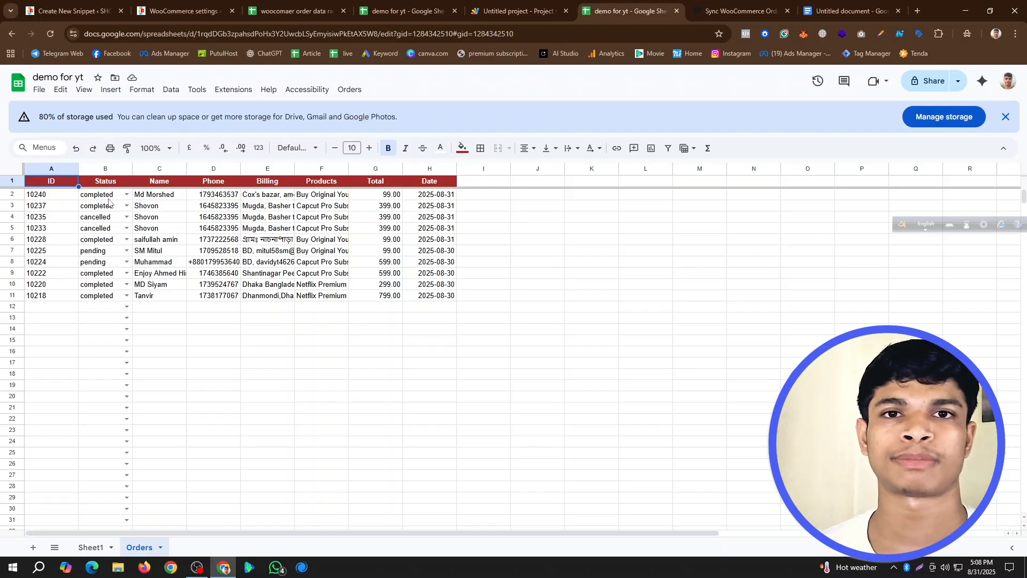
pyautogui.click(126, 195)
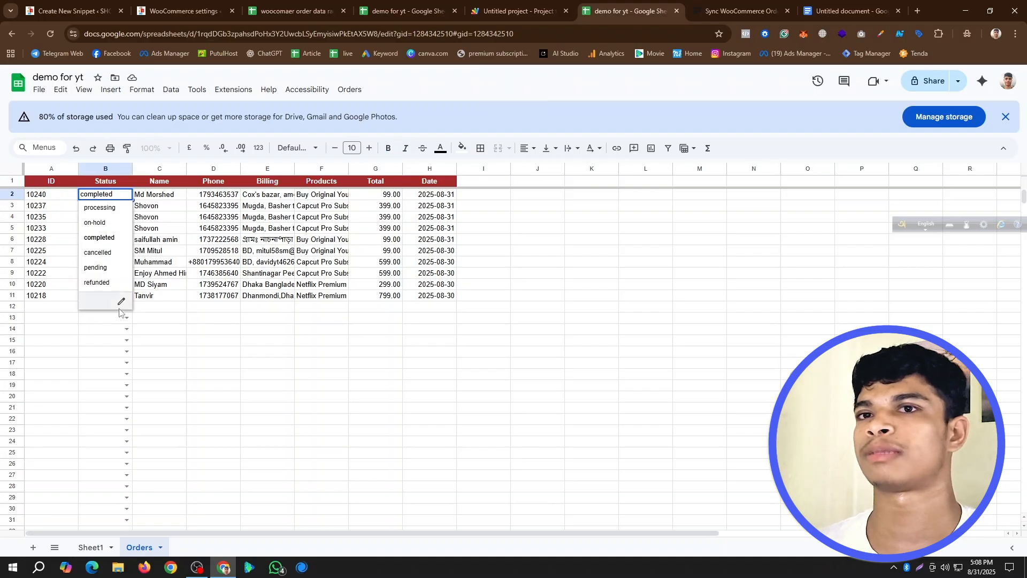
pyautogui.click(219, 325)
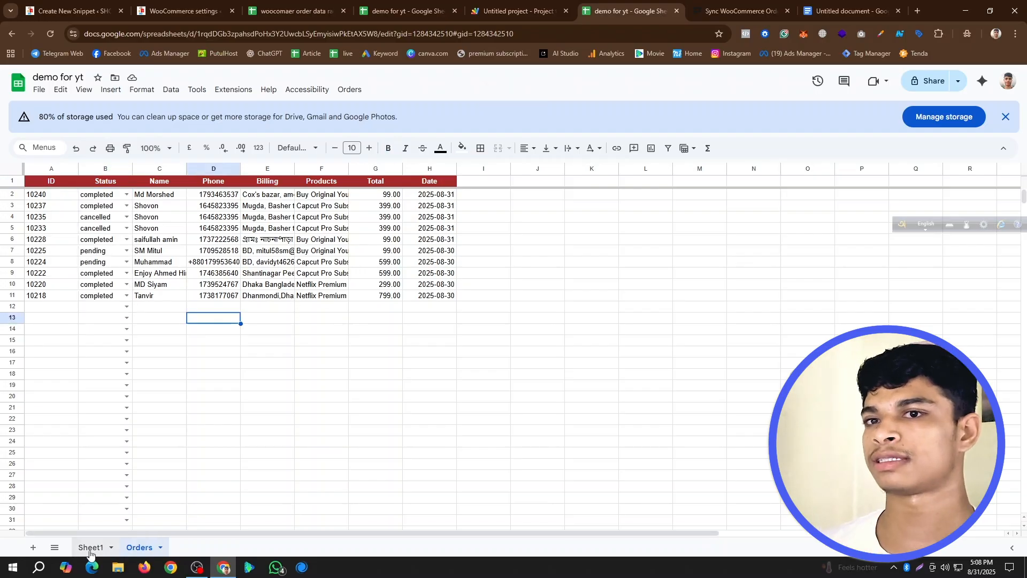
# - Switch to the woocomaer order data raning live spreadsheet and look through the order statuses, expiry dates and subscription statuses in its Orders sheet
pyautogui.click(288, 7)
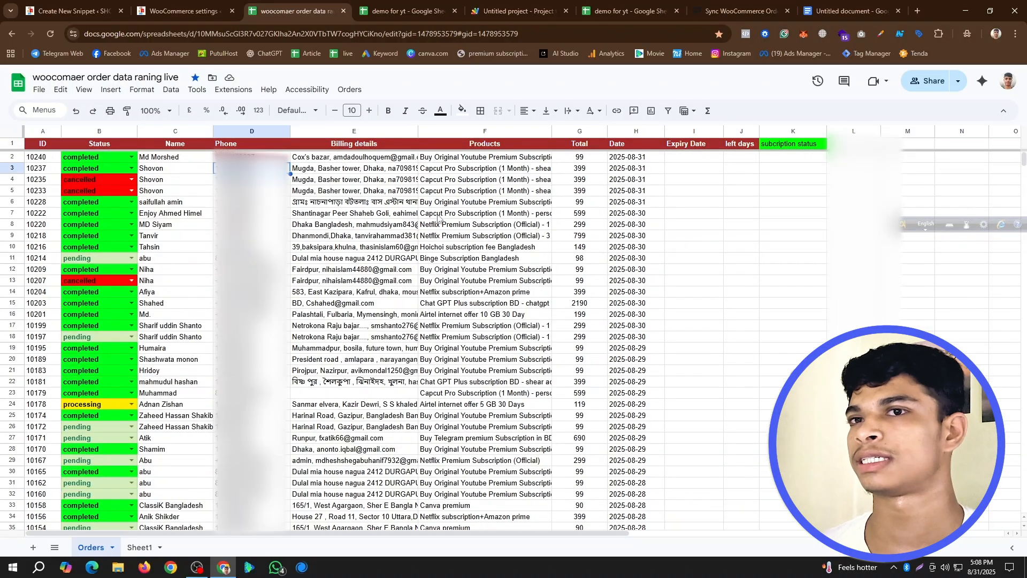
pyautogui.scroll(-5, 732, 207)
pyautogui.scroll(-2, 732, 206)
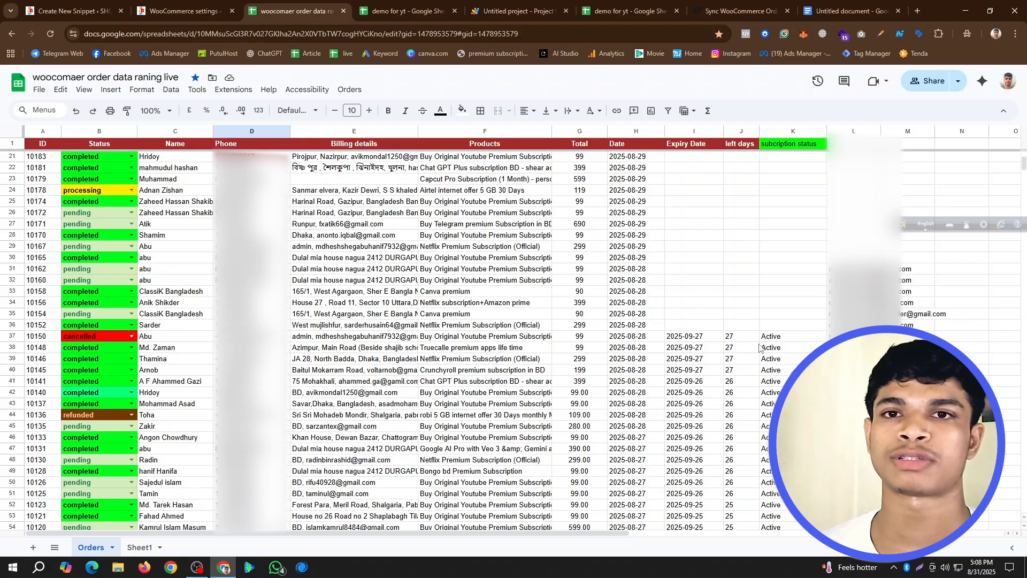
pyautogui.scroll(-5, 785, 369)
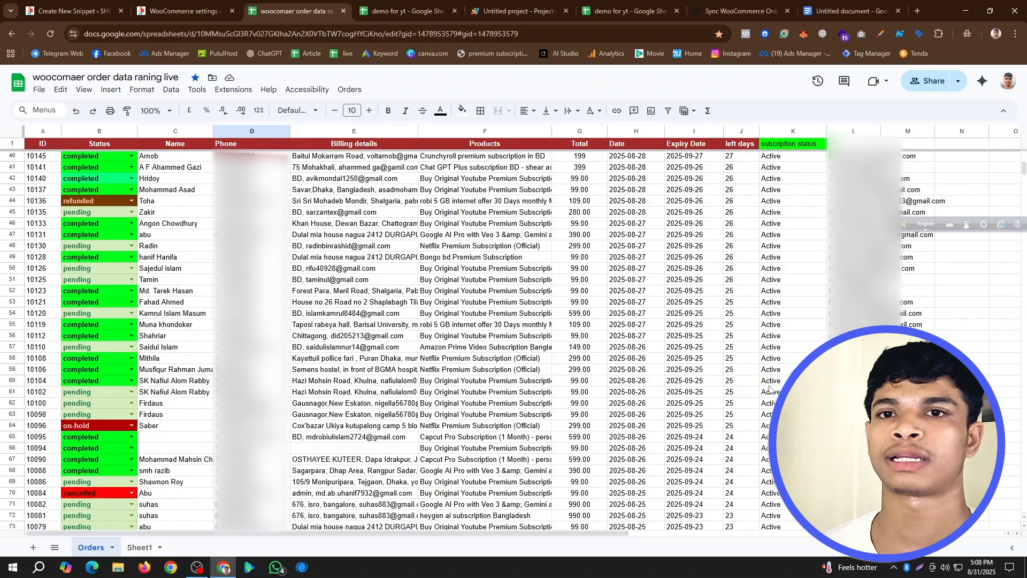
pyautogui.scroll(4, 402, 510)
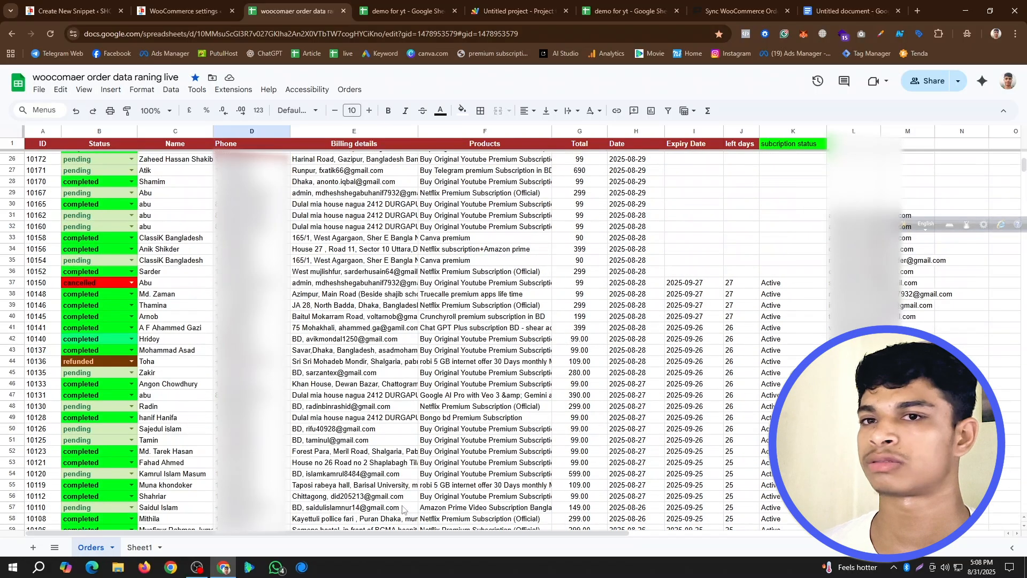
# - Compare the order list in Sheet1 with the Orders sheet, examining the statuses, customer entries and totals of the newest orders
pyautogui.click(140, 547)
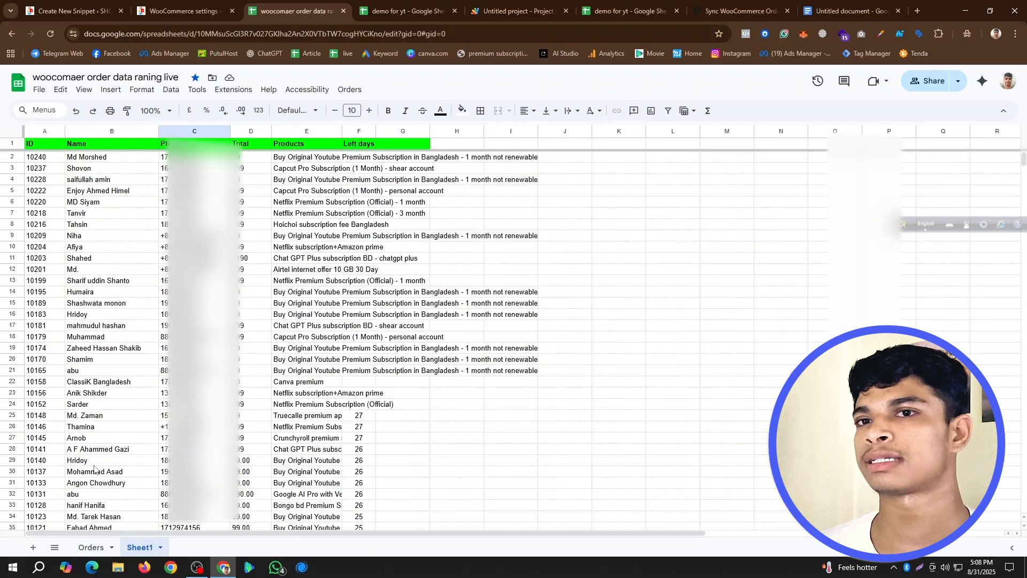
pyautogui.click(90, 549)
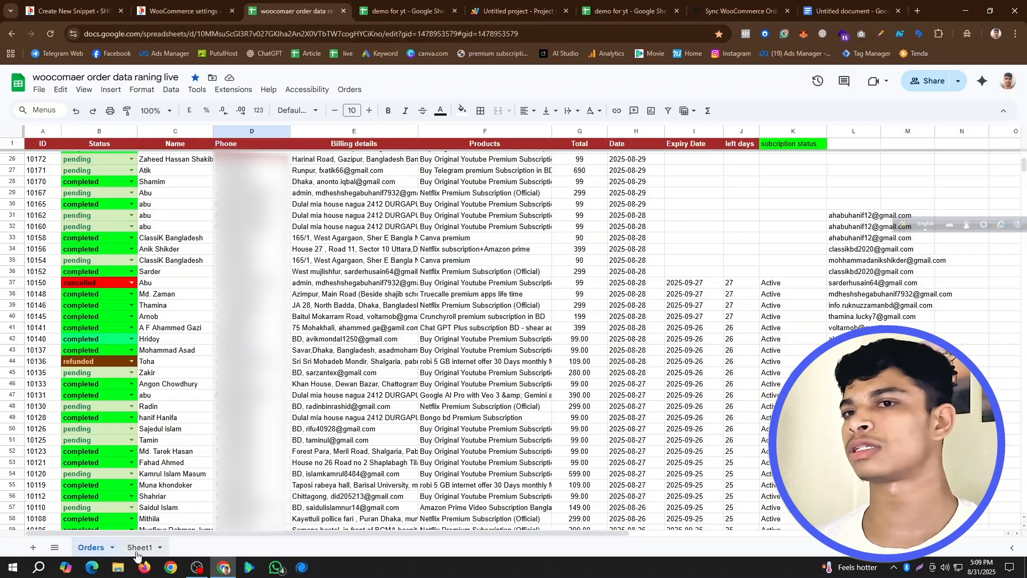
pyautogui.click(138, 548)
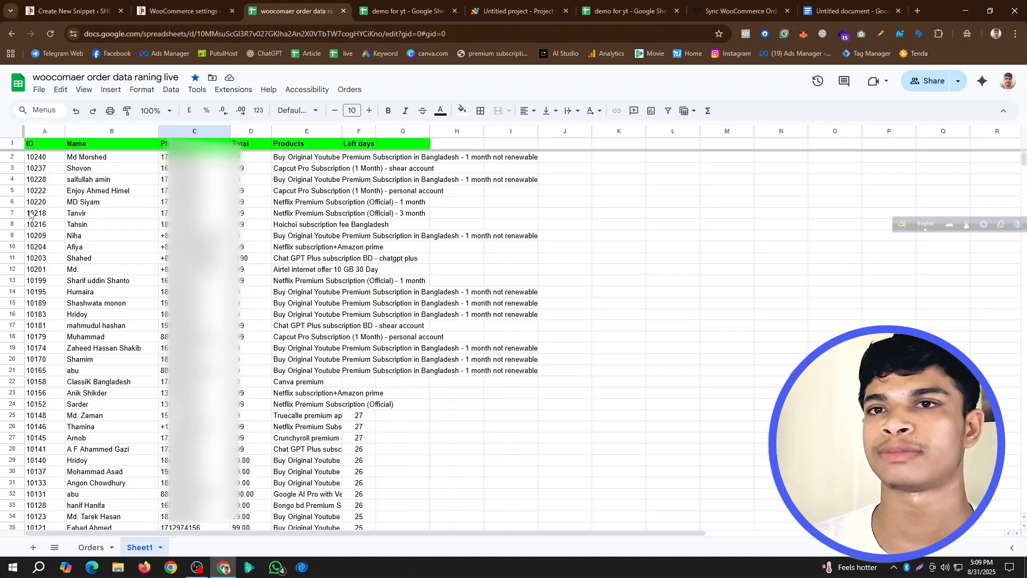
pyautogui.click(38, 146)
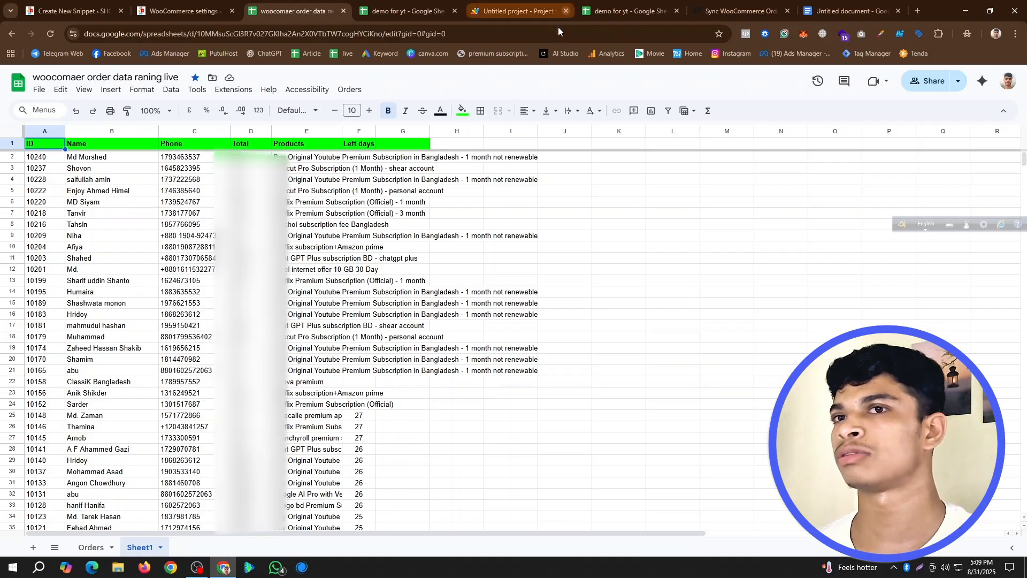
pyautogui.click(82, 549)
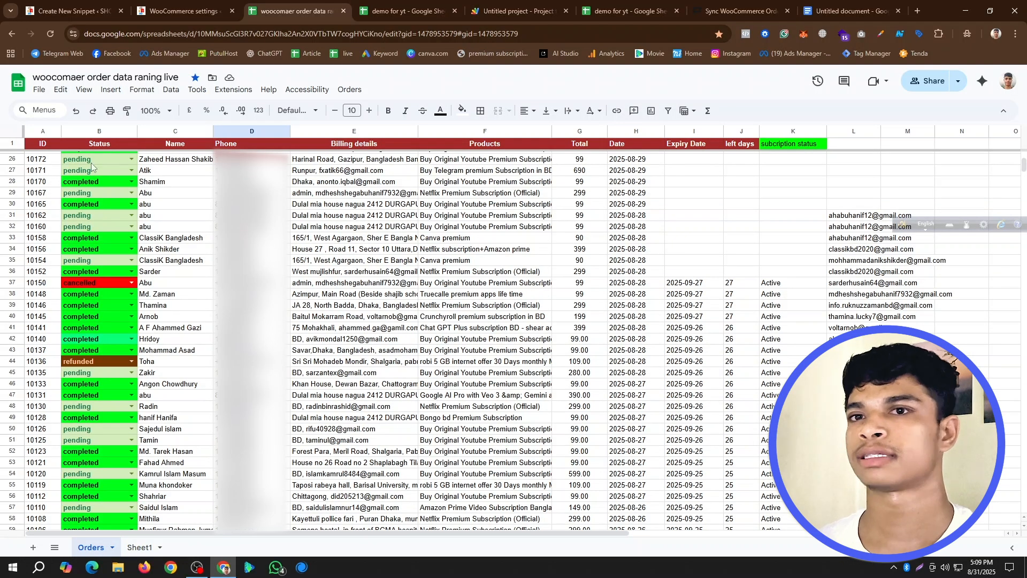
pyautogui.scroll(5, 132, 333)
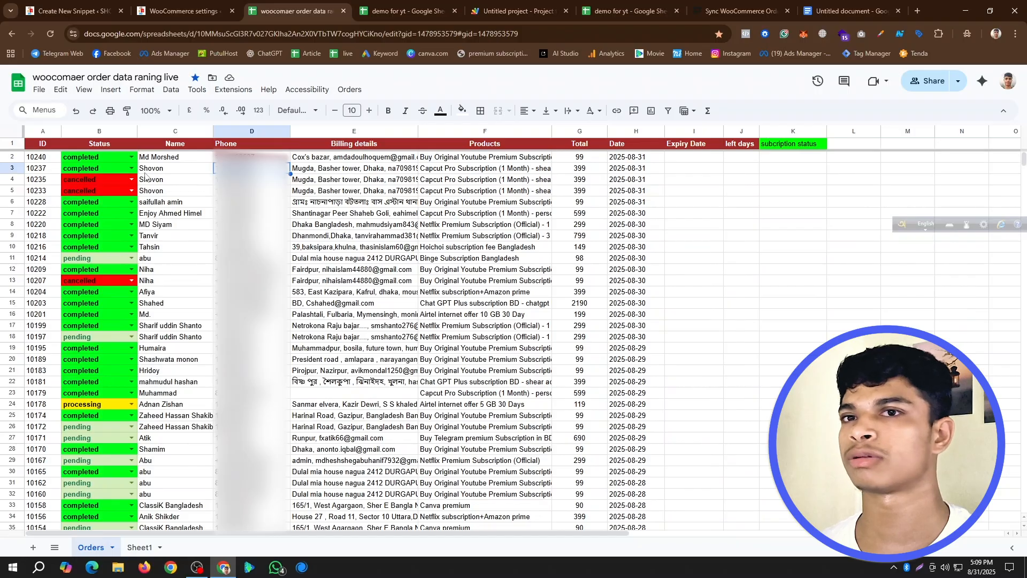
pyautogui.click(179, 161)
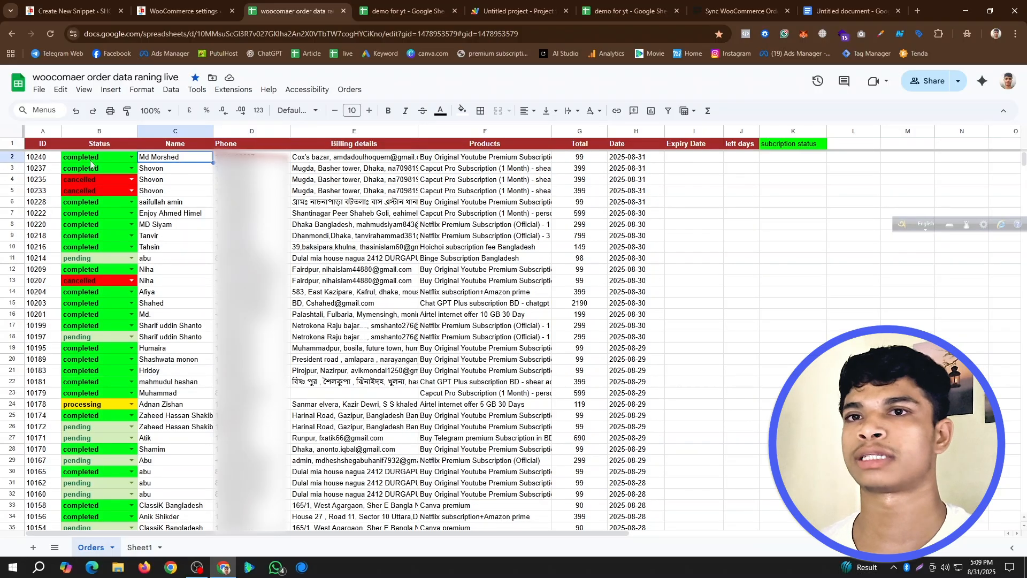
pyautogui.click(138, 548)
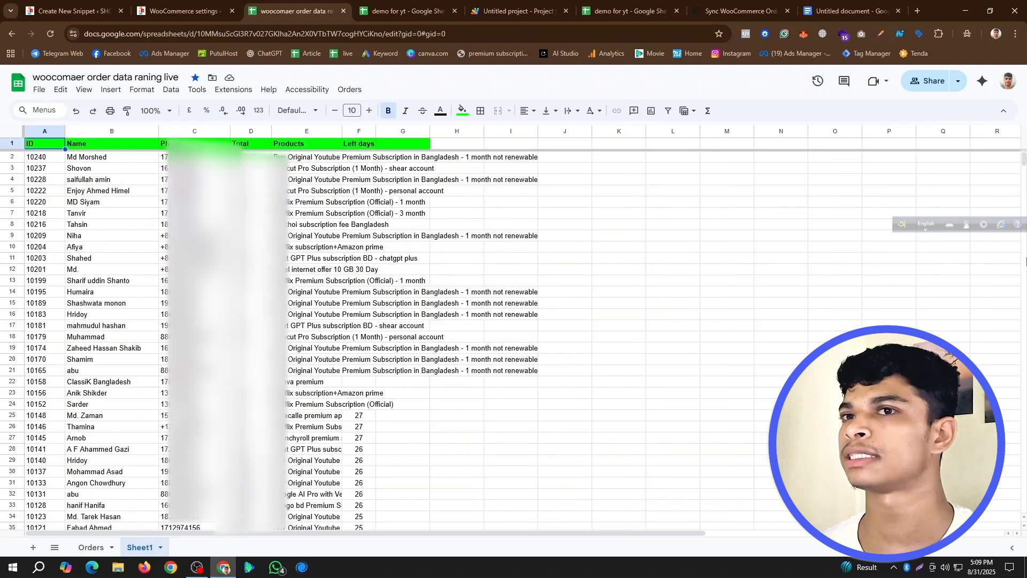
pyautogui.moveTo(1024, 159)
pyautogui.mouseDown()
pyautogui.moveTo(1024, 177)
pyautogui.moveTo(1024, 155)
pyautogui.mouseUp()
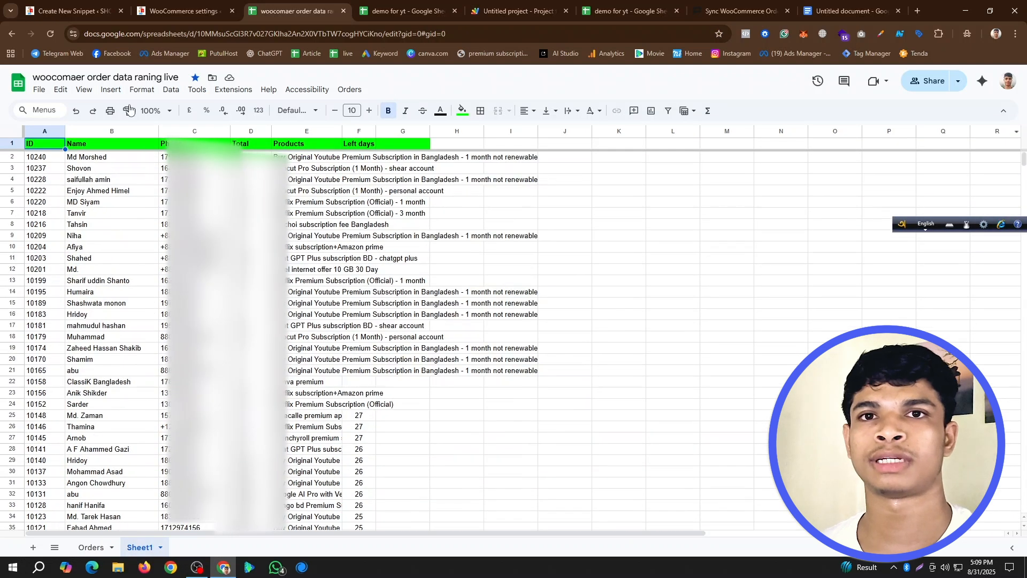
pyautogui.click(95, 159)
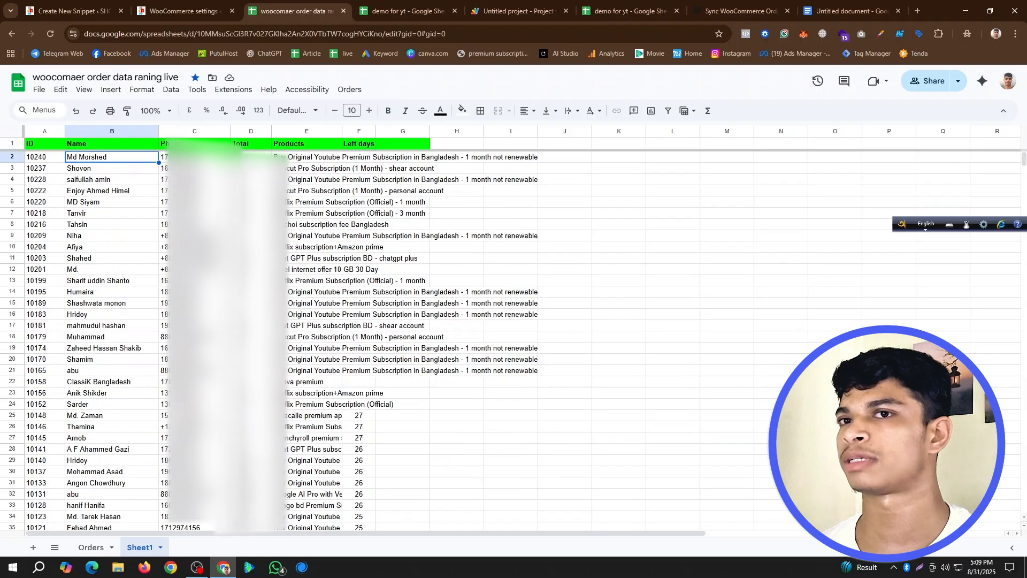
pyautogui.click(91, 547)
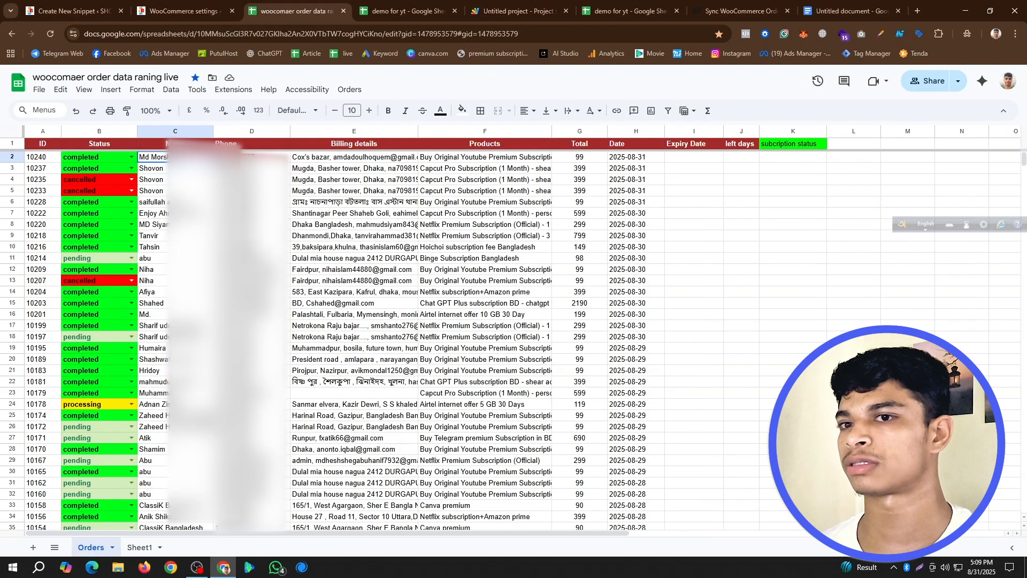
pyautogui.moveTo(590, 160); pyautogui.dragTo(590, 169)
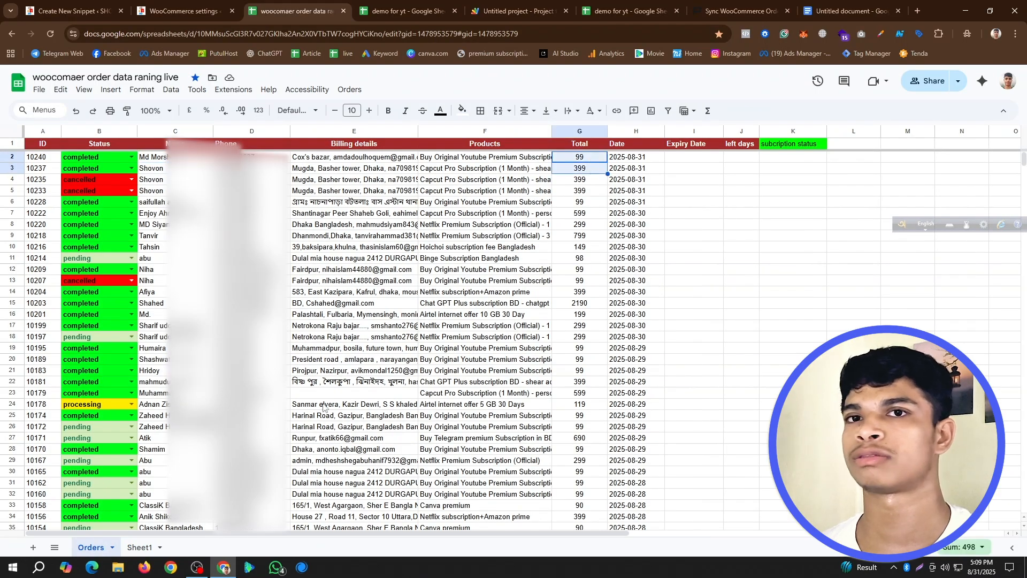
pyautogui.click(139, 547)
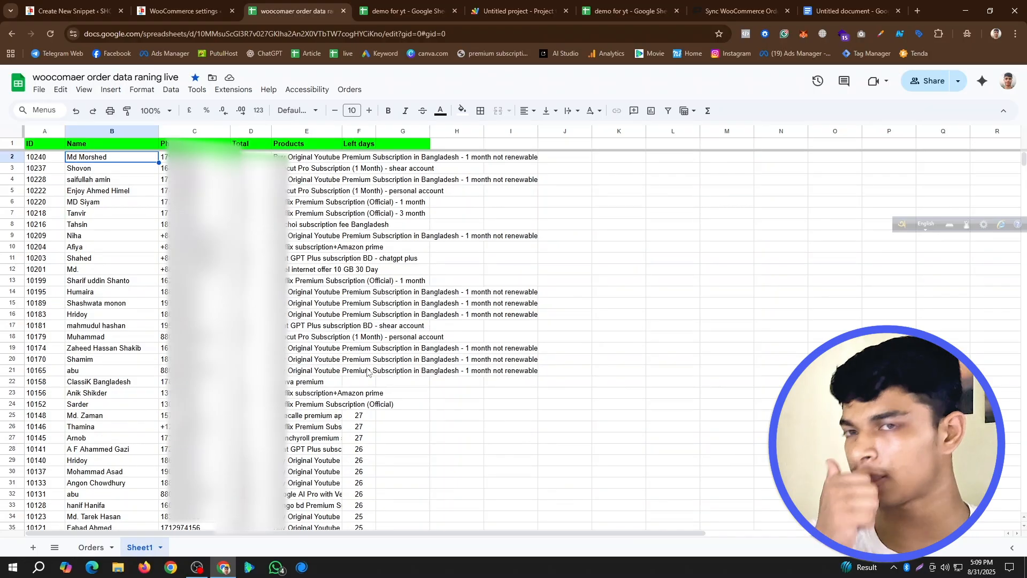
# - Open the ARRAYFORMULA/FILTER formula in cell A1 of Sheet1 and examine how it pulls completed orders from the Orders sheet
pyautogui.click(40, 148)
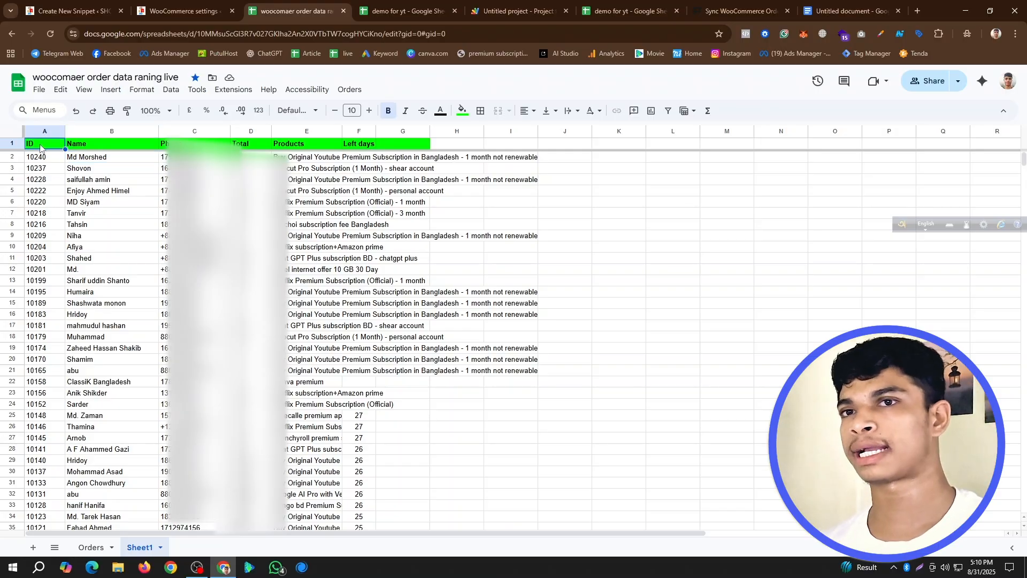
pyautogui.doubleClick(44, 147)
pyautogui.moveTo(59, 198); pyautogui.dragTo(18, 146)
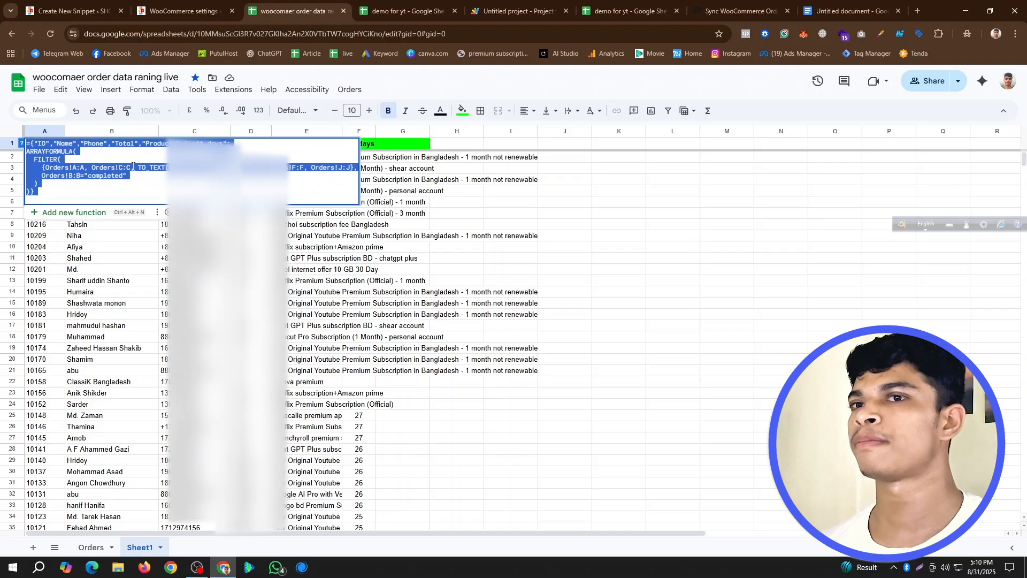
pyautogui.click(91, 547)
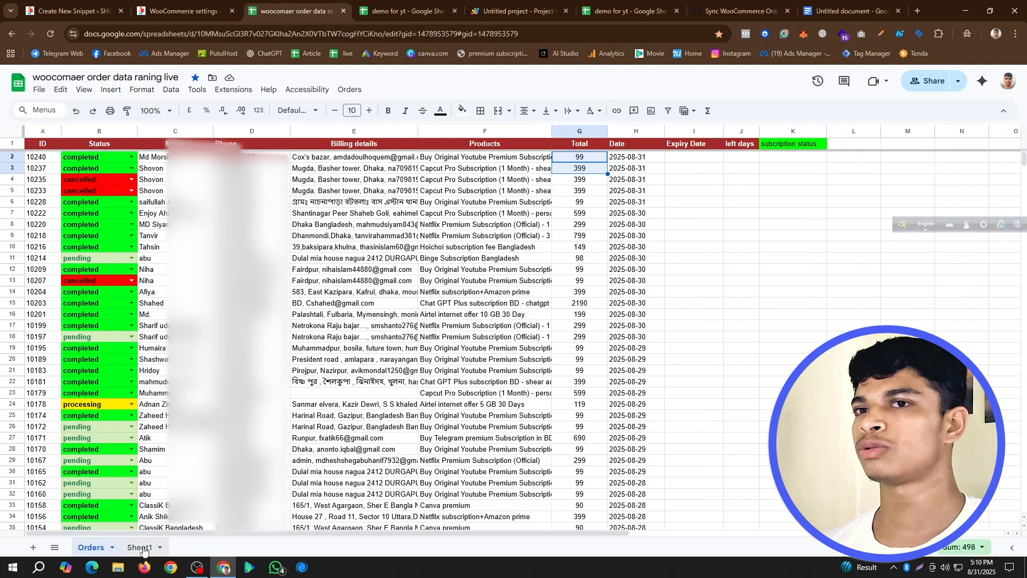
pyautogui.click(140, 546)
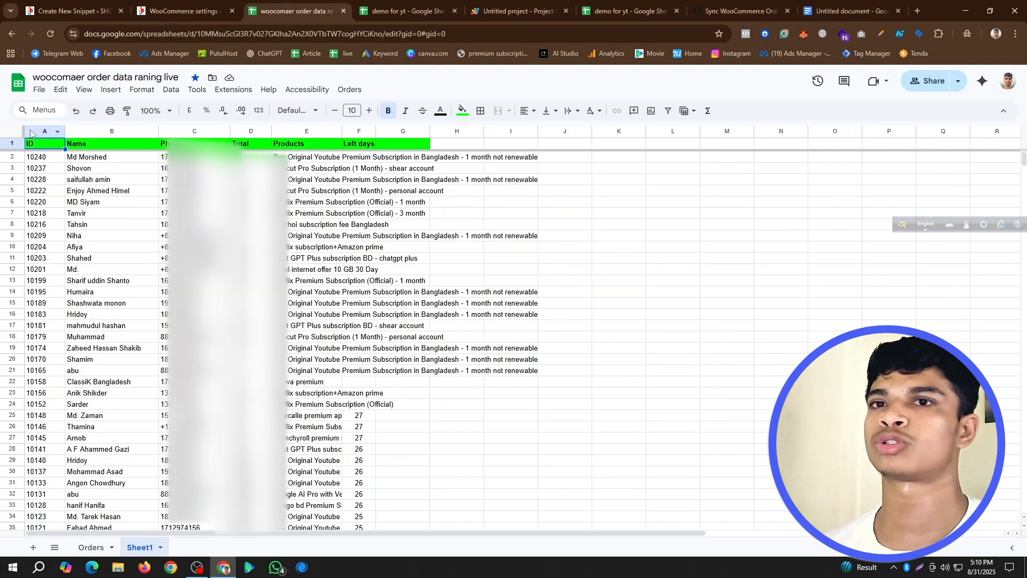
pyautogui.doubleClick(45, 145)
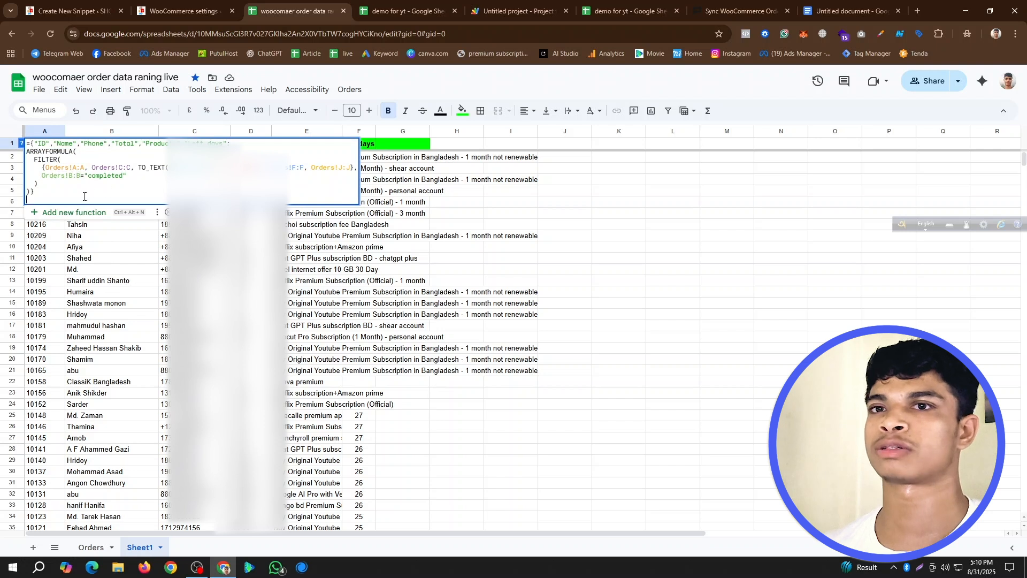